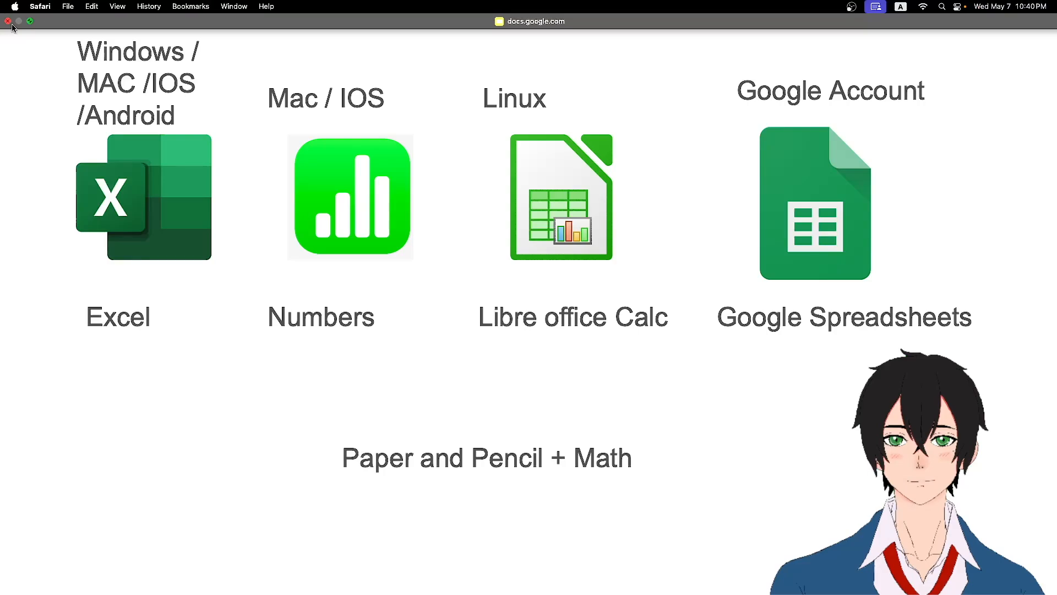
Exit the slideshow and switch to the Home Energy Calculator spreadsheet tab.
left_click(7, 23)
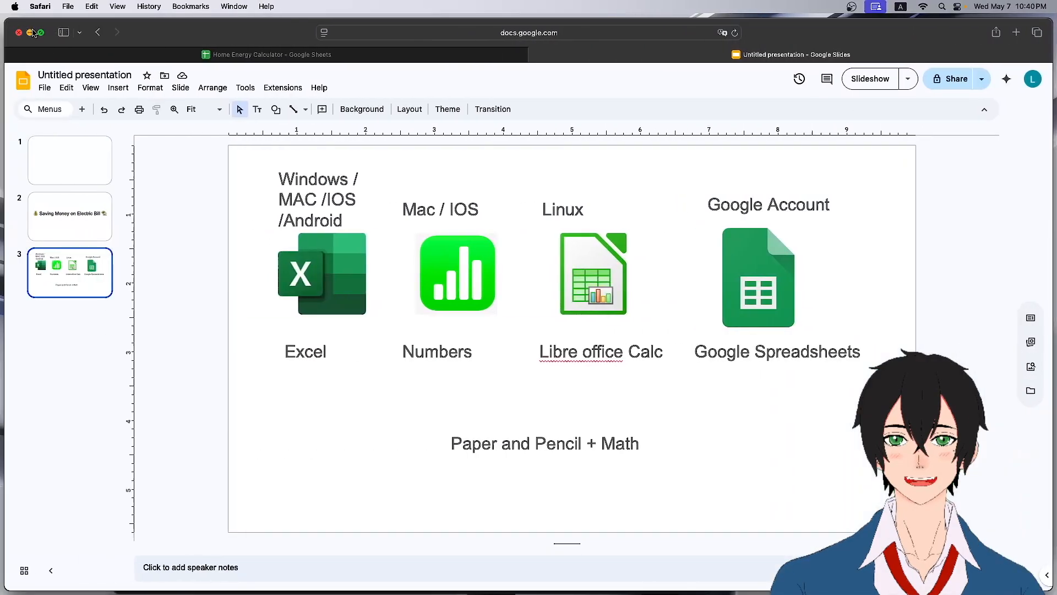
left_click(293, 57)
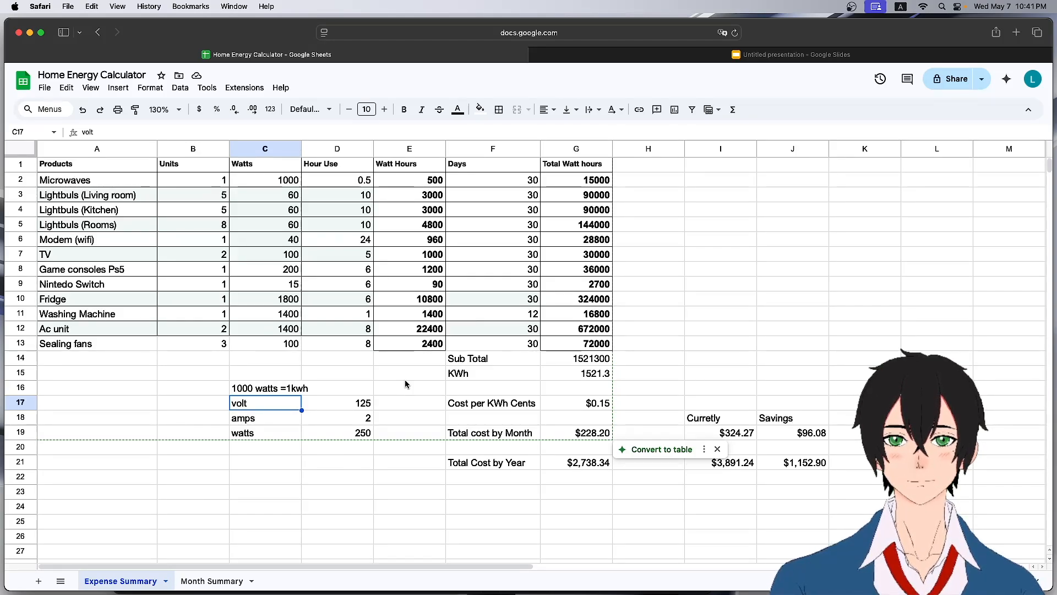
Review the kWh conversion note and the Watt Hours and Total Watt hours formulas in the Microwaves row.
left_click(264, 393)
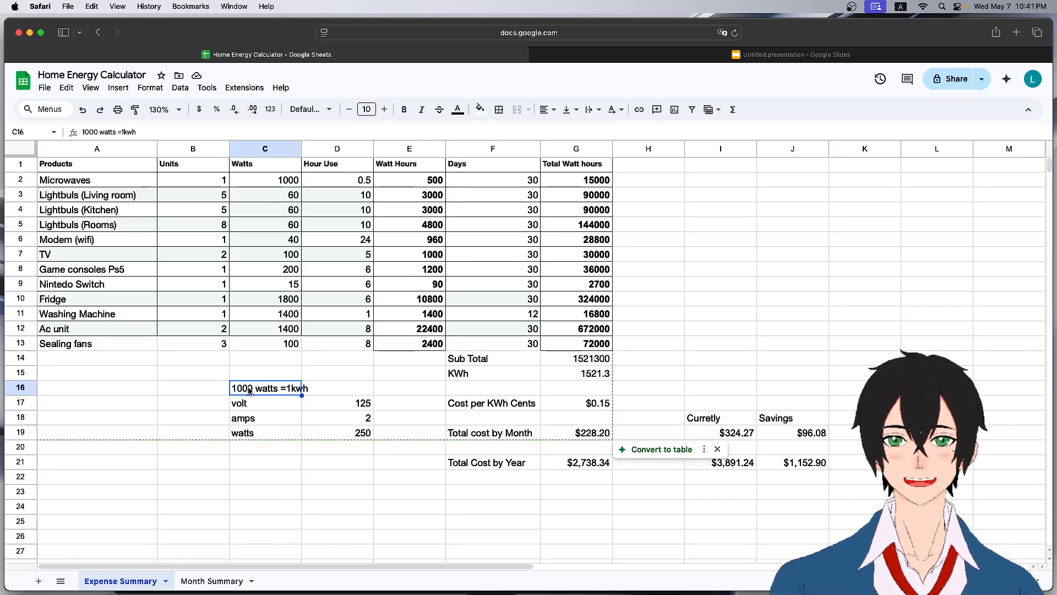
left_click(101, 180)
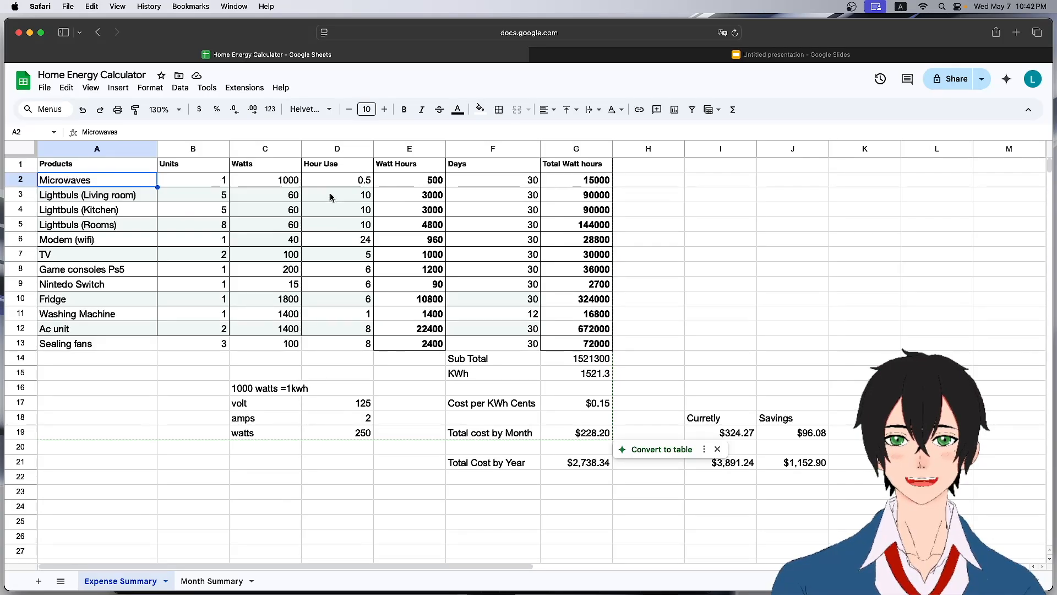
left_click(418, 179)
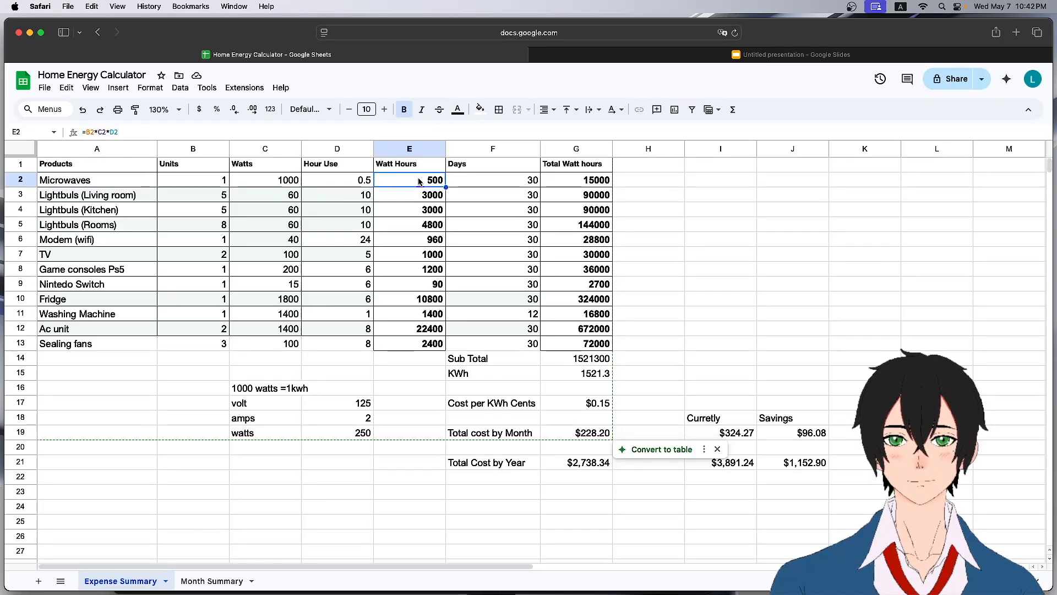
double_click(418, 179)
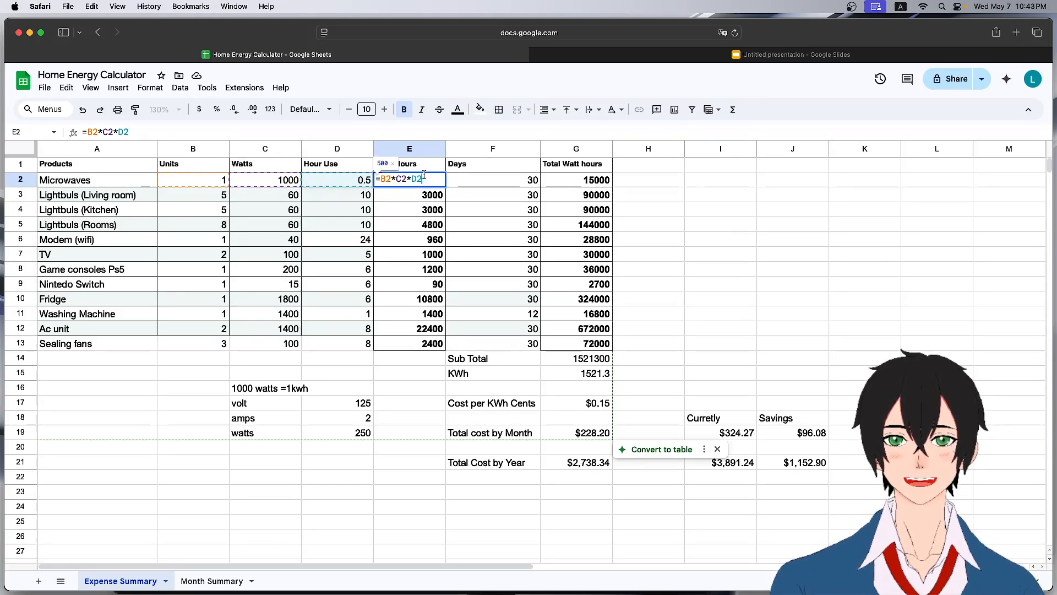
key("Return")
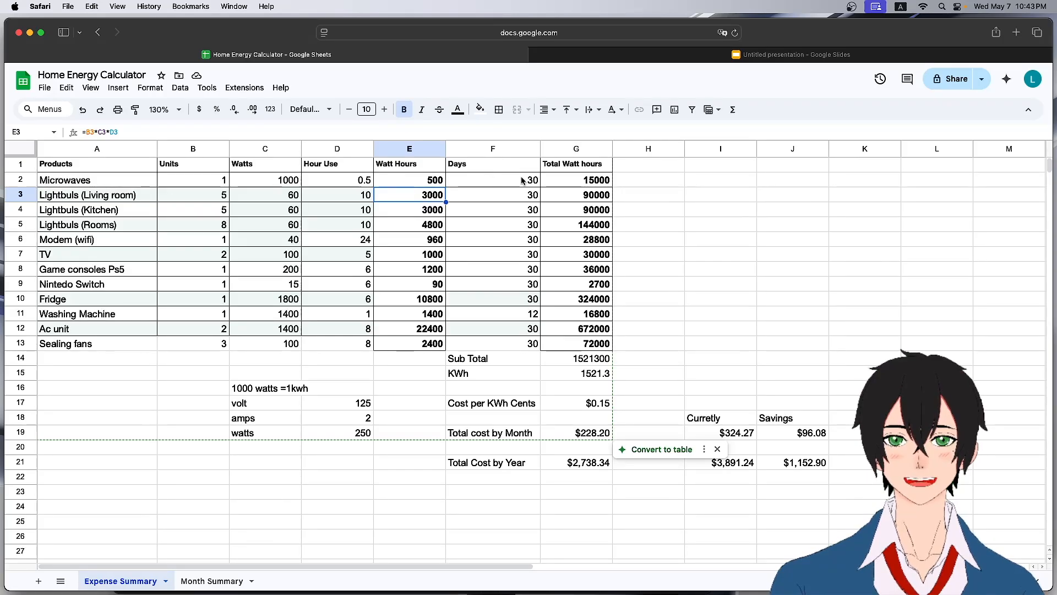
left_click(561, 180)
double_click(567, 182)
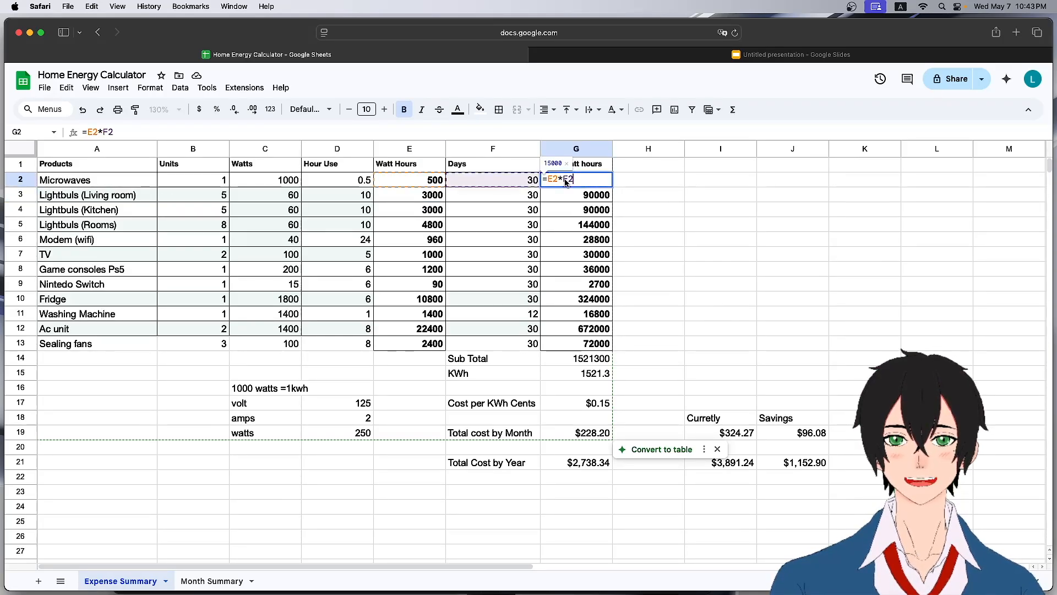
key("Return")
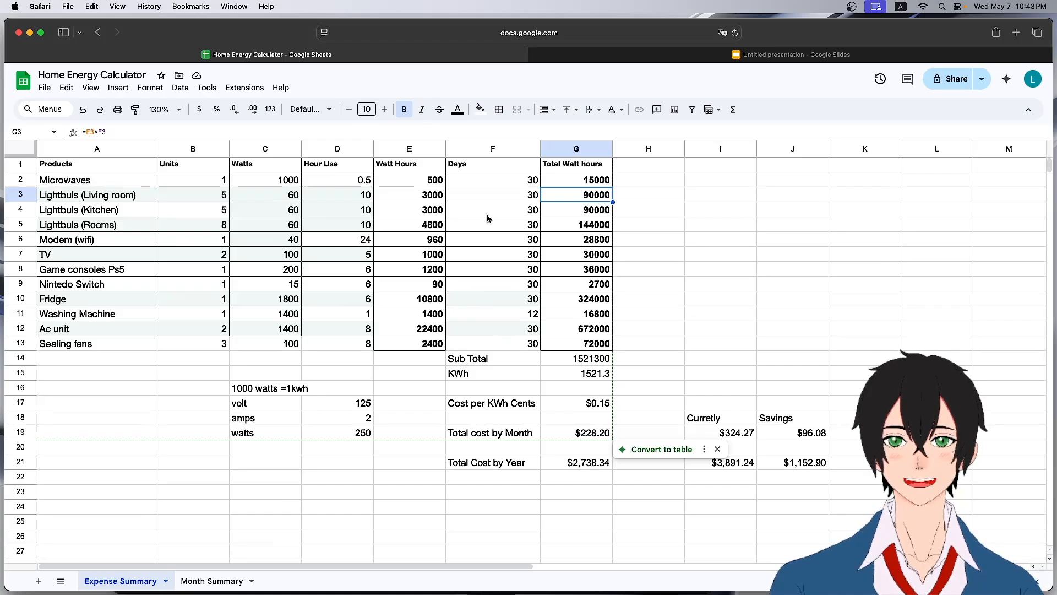
Review the Washing Machine days value and the Sub Total and KWh formulas under the Total Watt hours column.
left_click(525, 317)
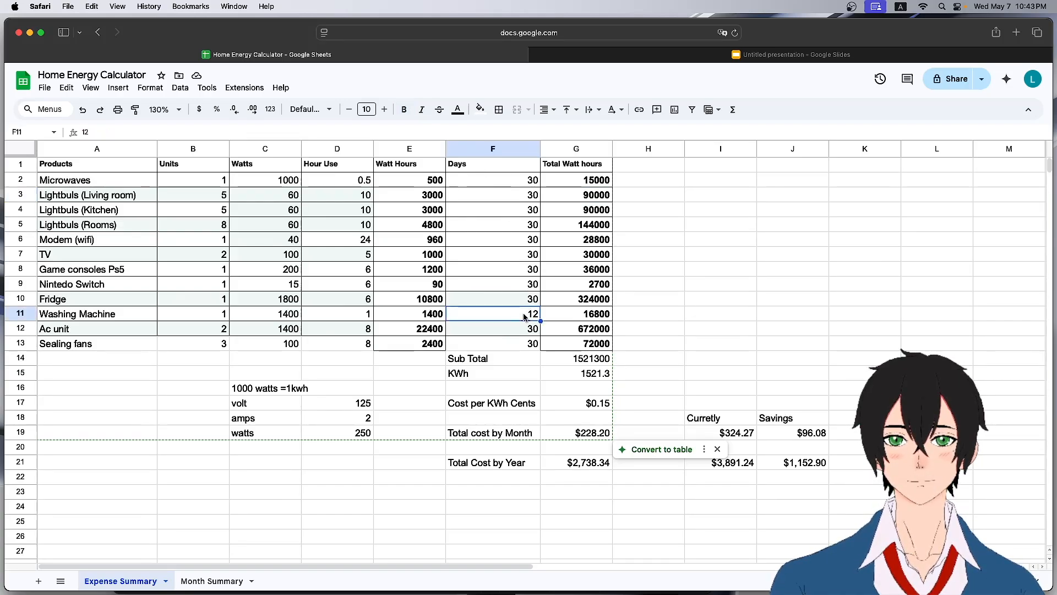
left_click(75, 319)
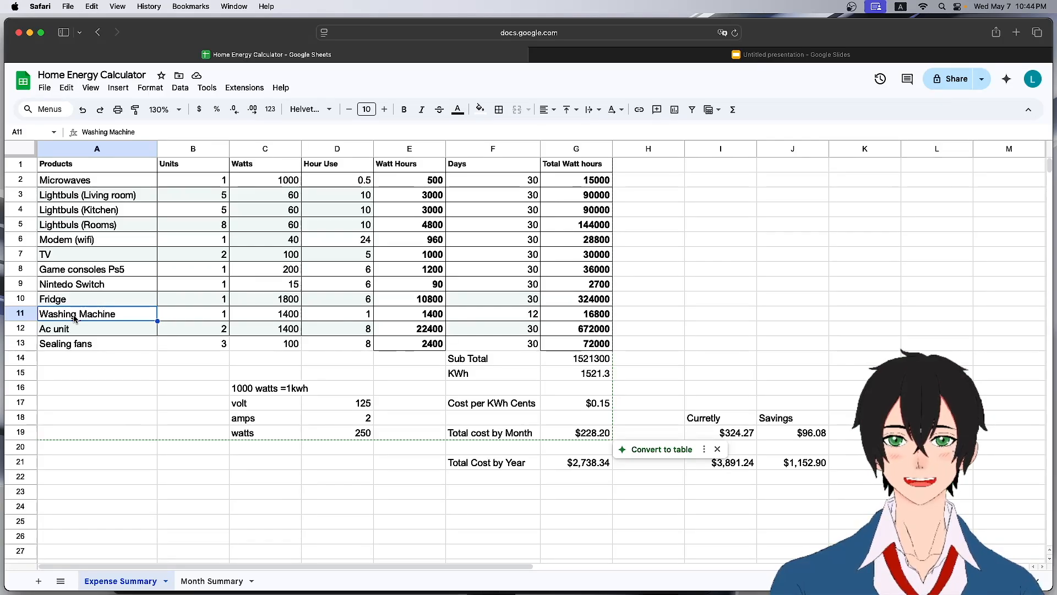
left_click(473, 318)
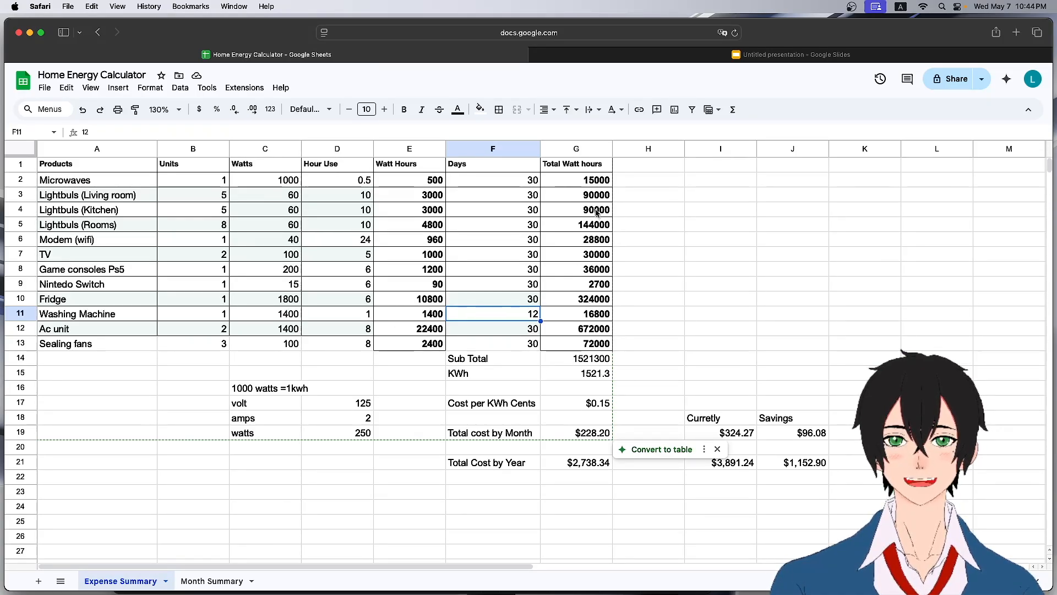
left_click_drag(594, 181, 588, 354)
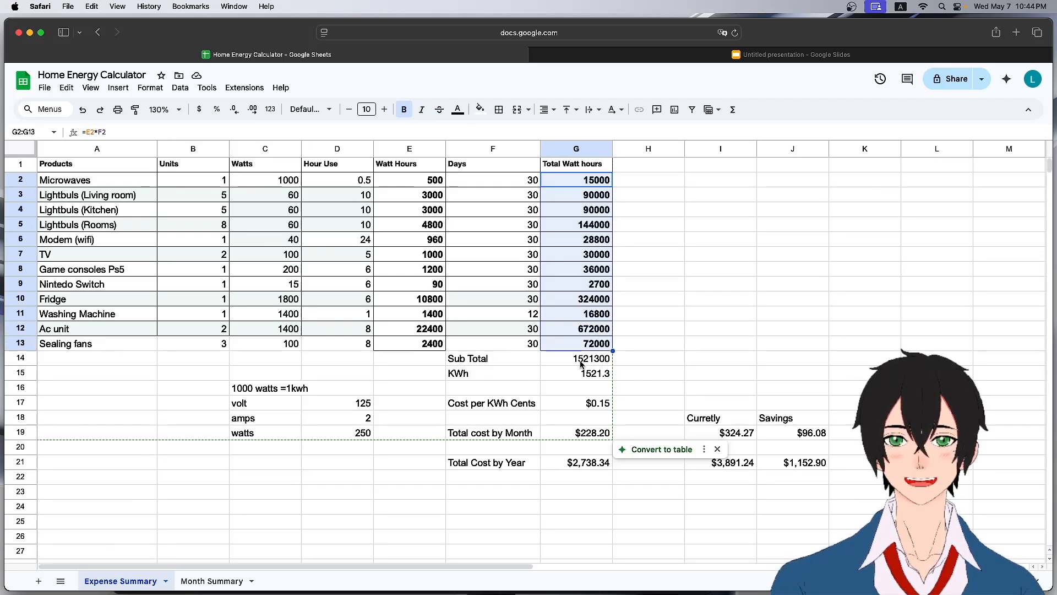
left_click(581, 363)
double_click(581, 362)
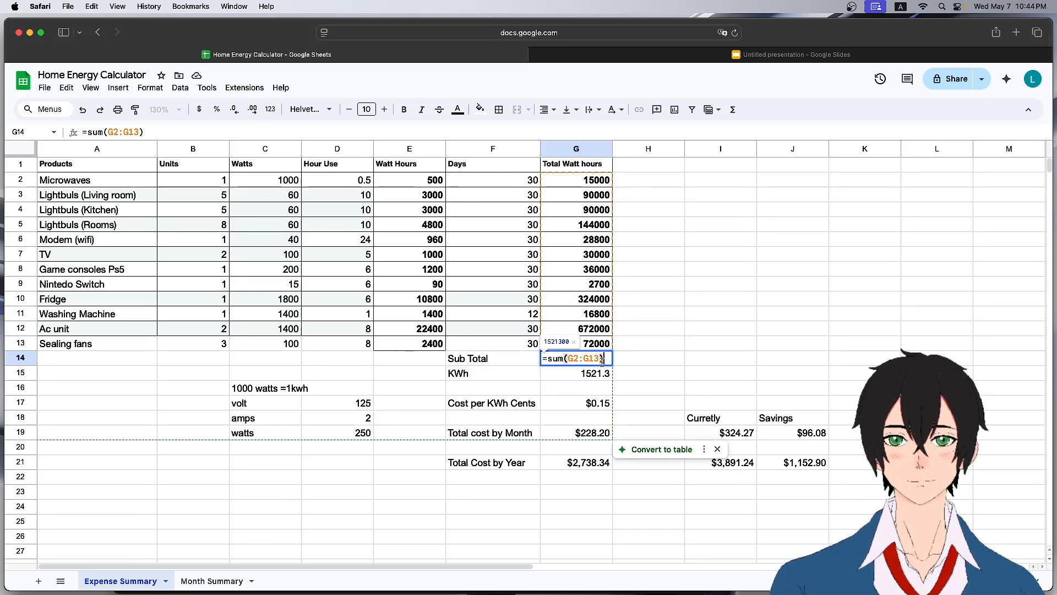
key("Return")
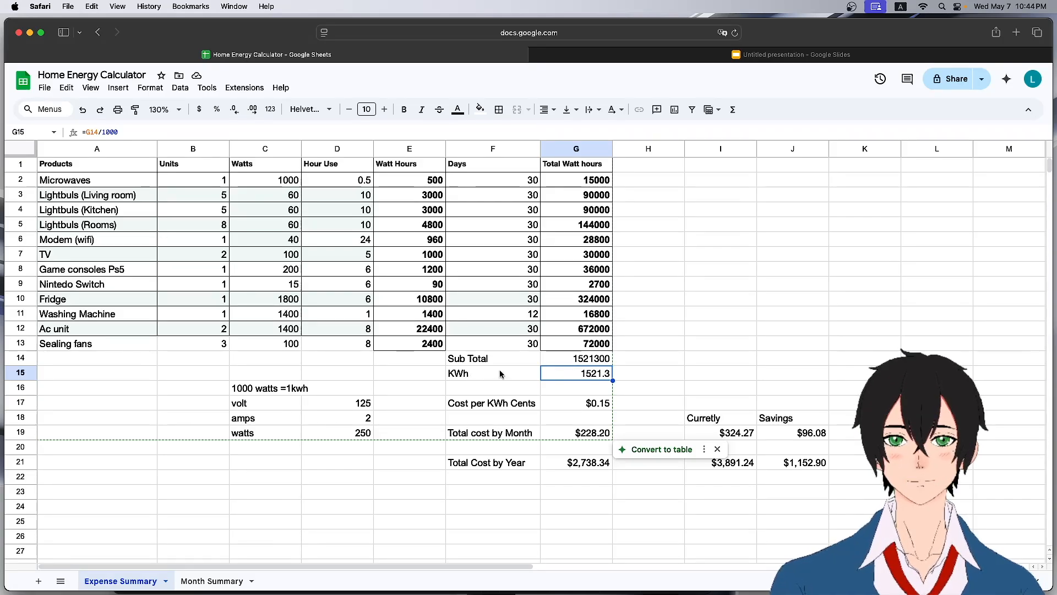
left_click(571, 363)
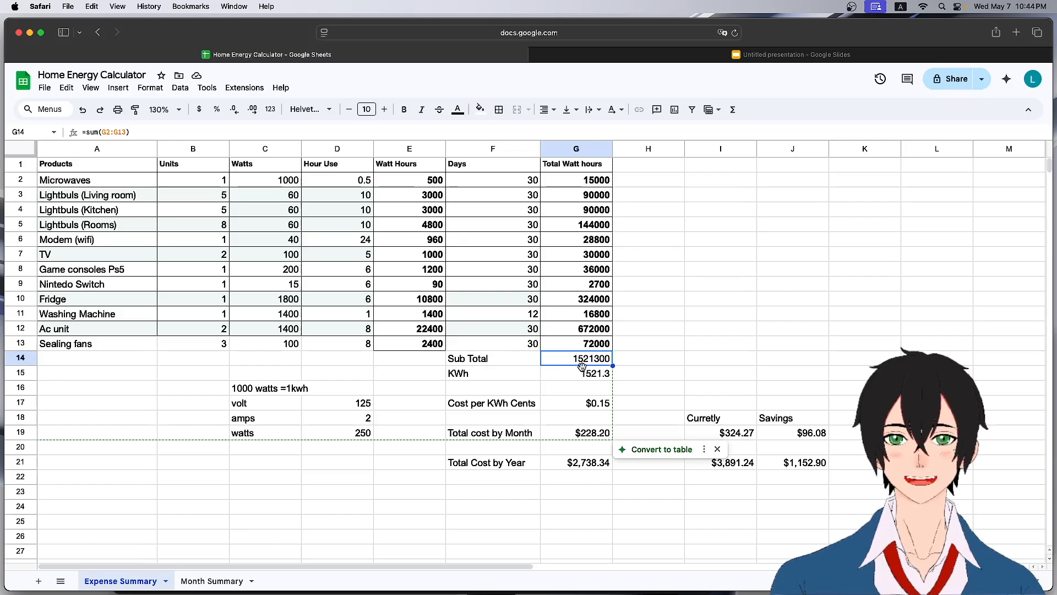
left_click(584, 372)
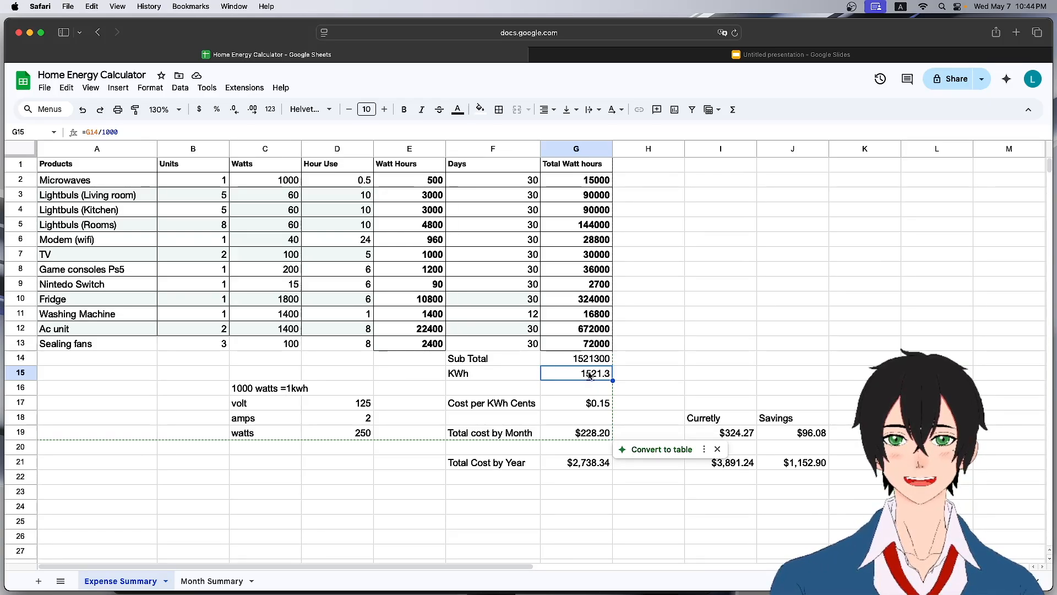
double_click(589, 375)
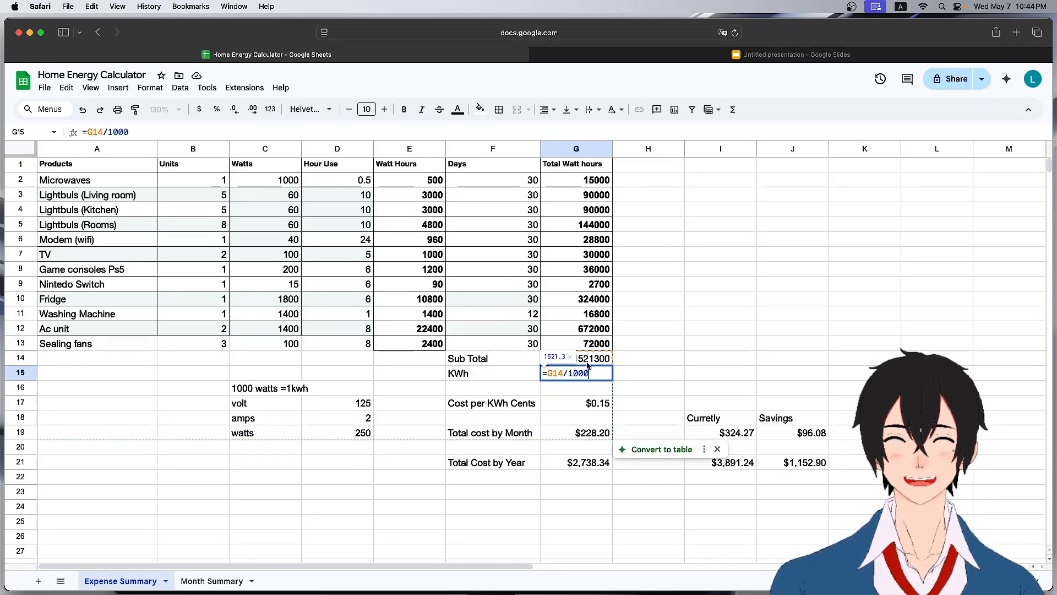
key("Return")
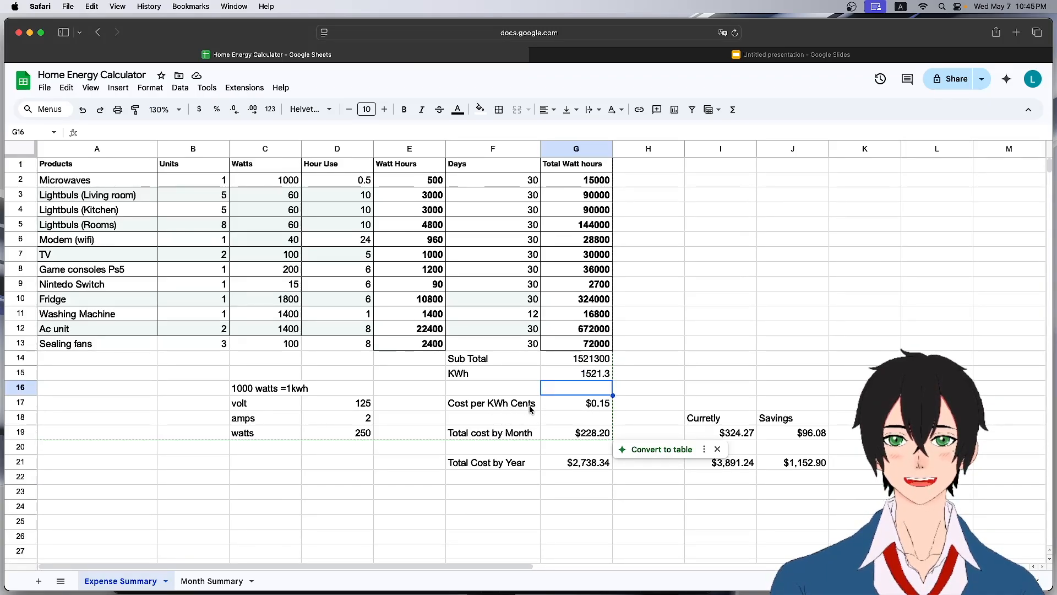
Set the cost per KWh to 0.20.
left_click(589, 406)
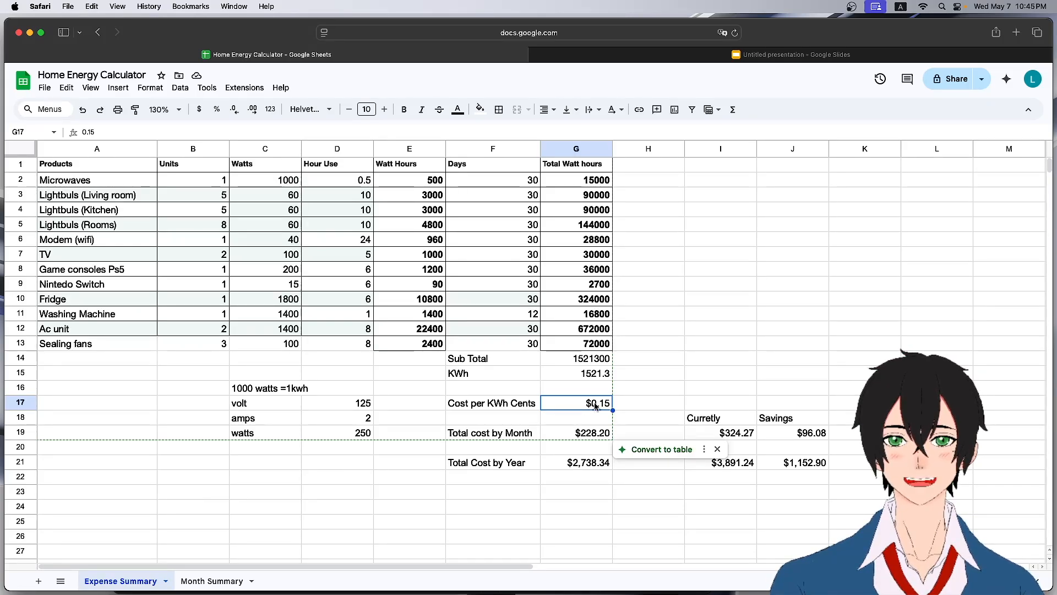
double_click(596, 406)
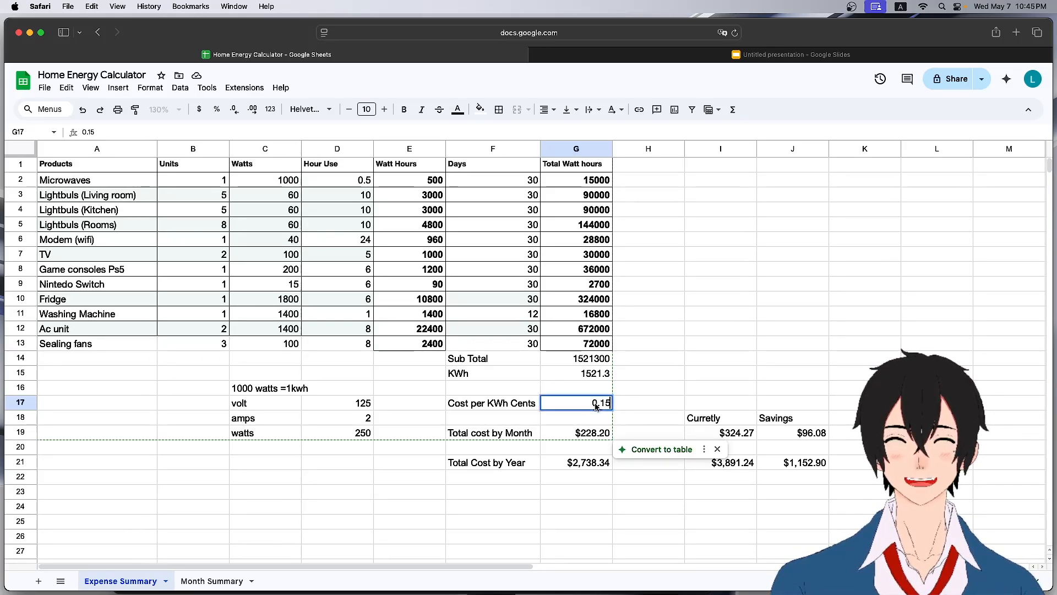
key("BackSpace")
key("BackSpace")
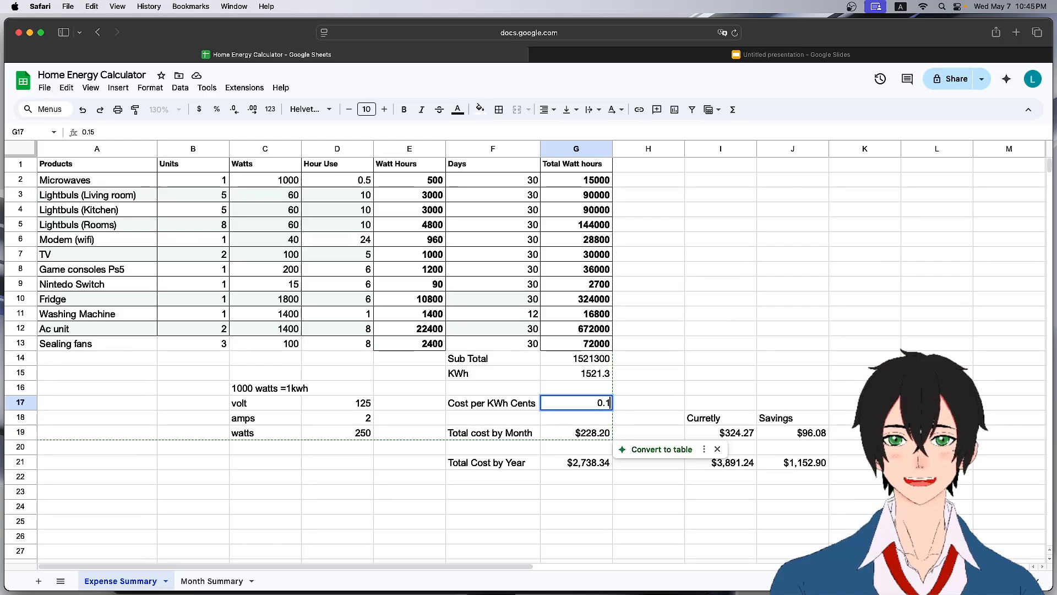
type("20")
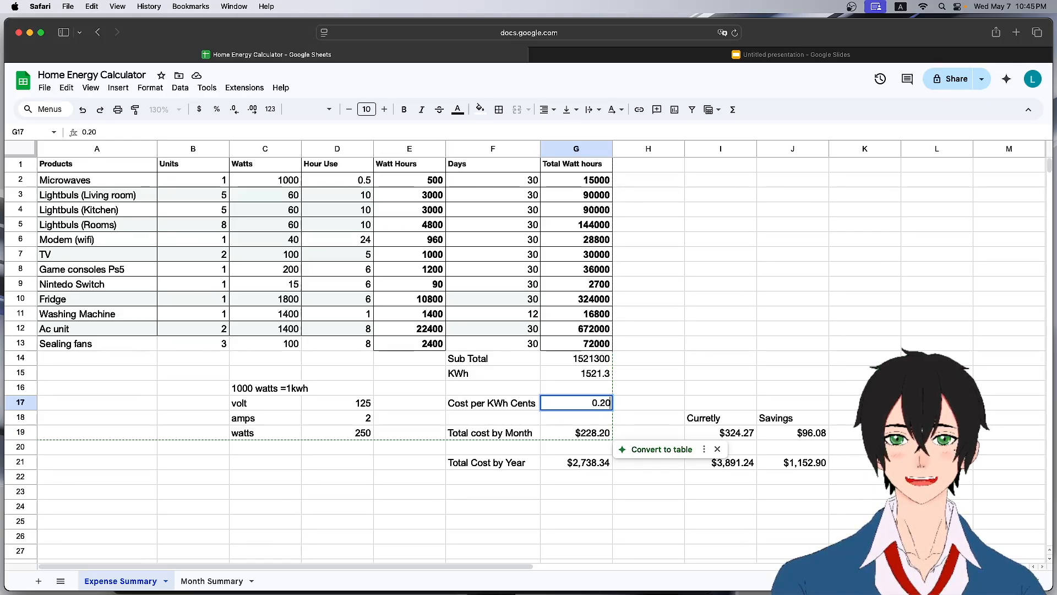
key("Return")
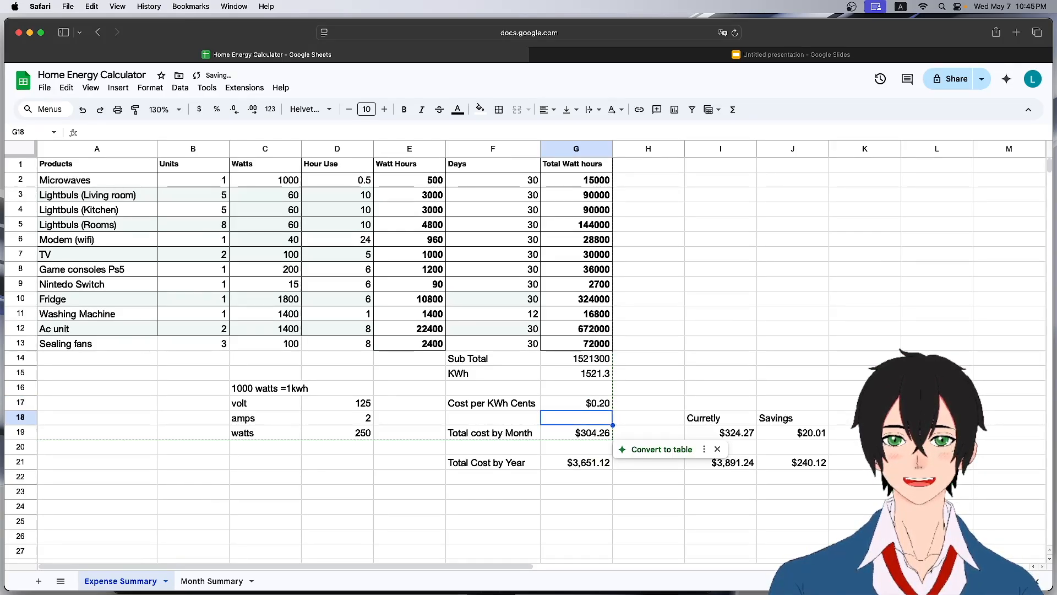
Review the formulas for total cost by month and total cost by year.
double_click(595, 433)
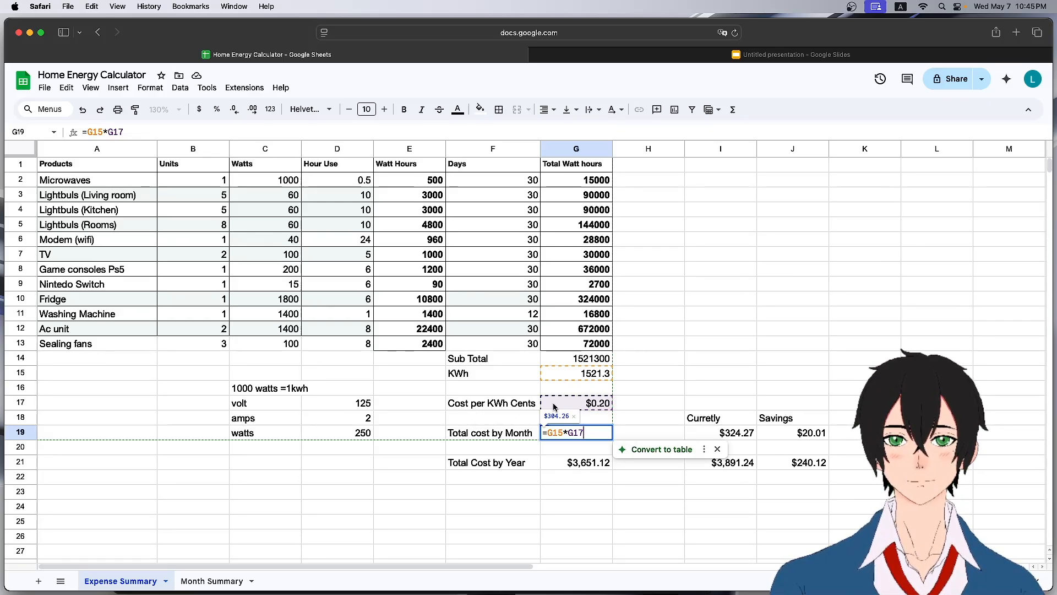
key("Return")
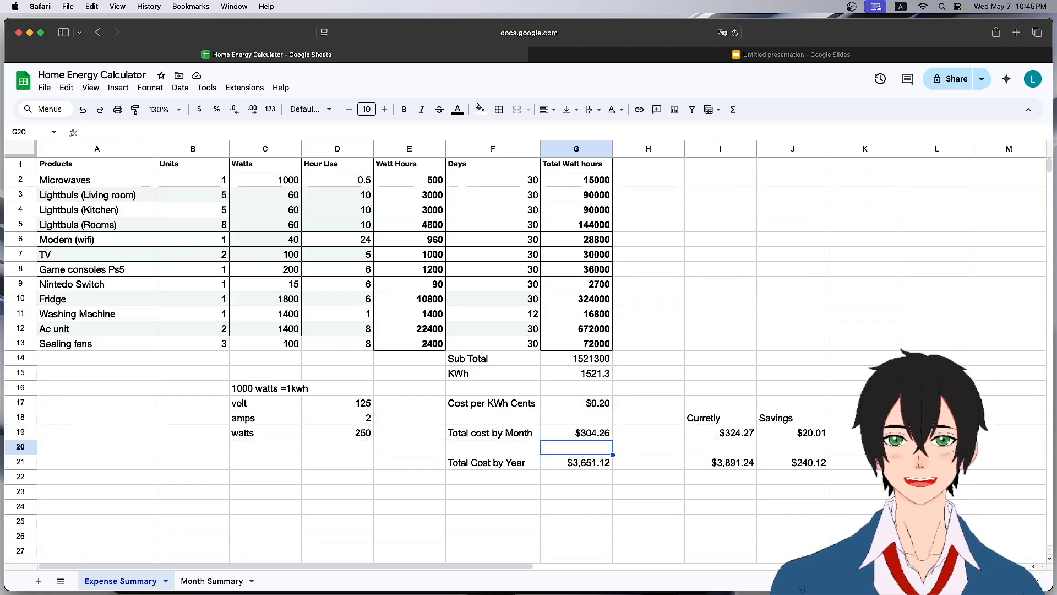
left_click(591, 433)
left_click(584, 465)
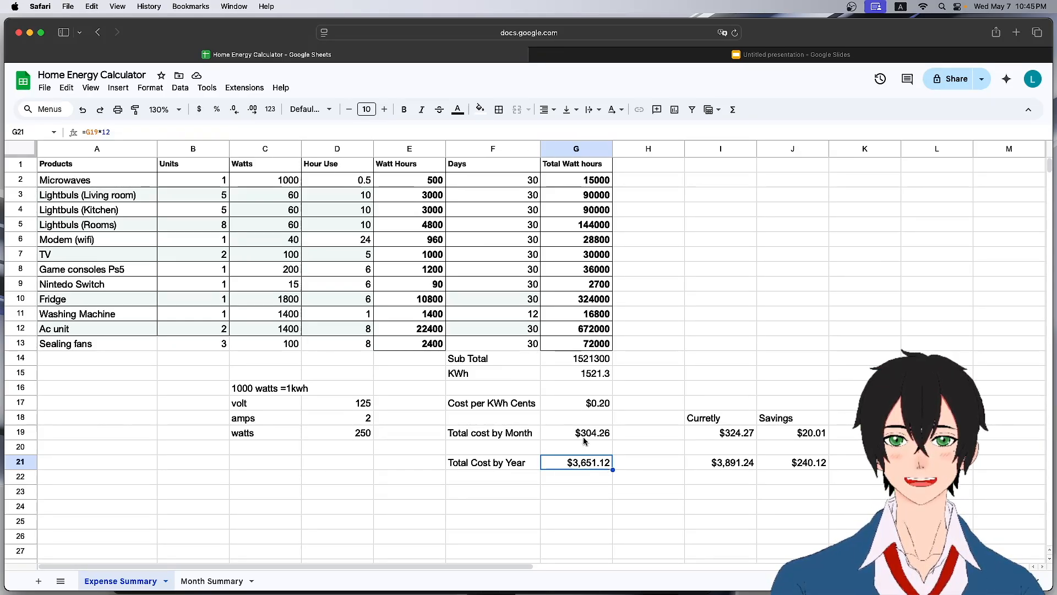
double_click(590, 467)
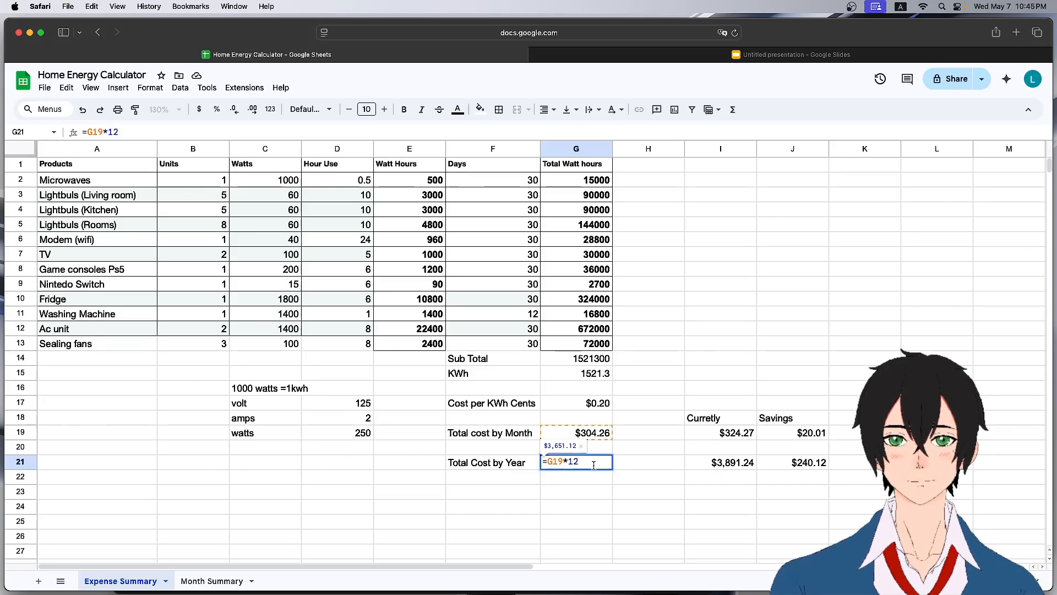
key("Return")
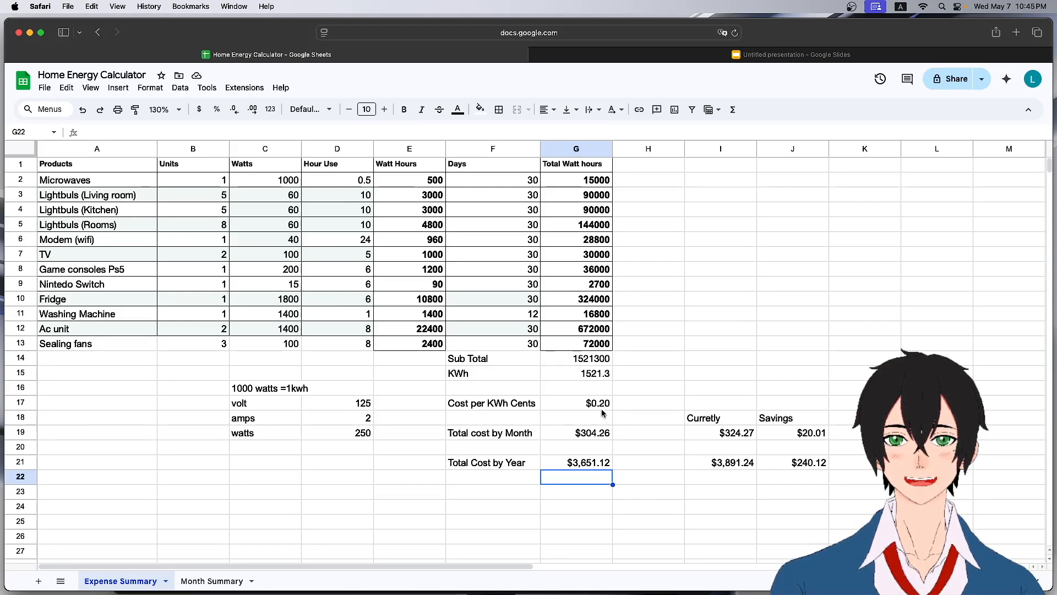
Paste the monthly total cost as values only into the Currently column's monthly row.
left_click(584, 436)
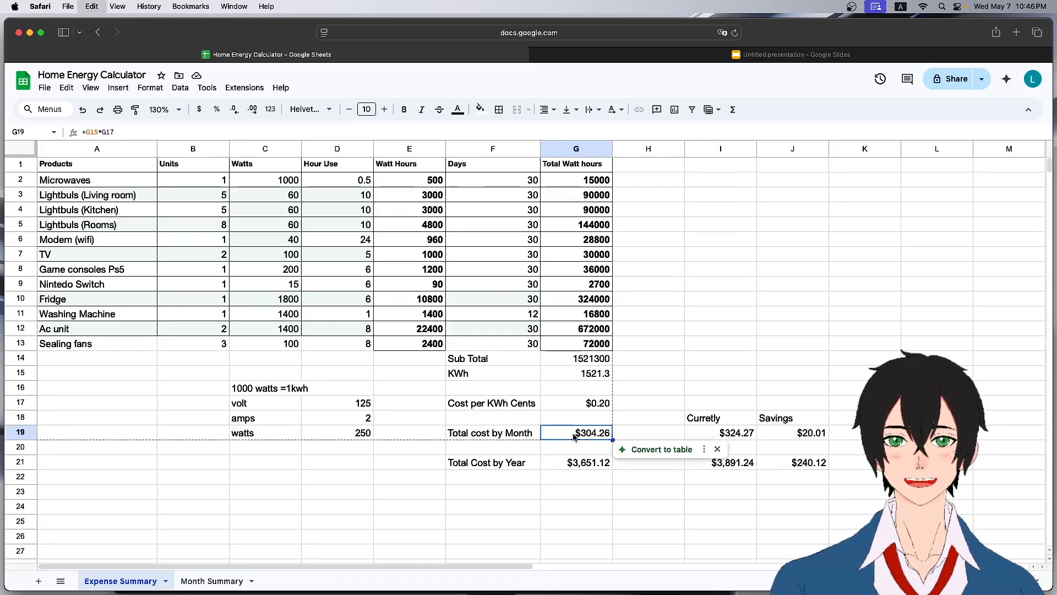
left_click(724, 437)
key("cmd+v")
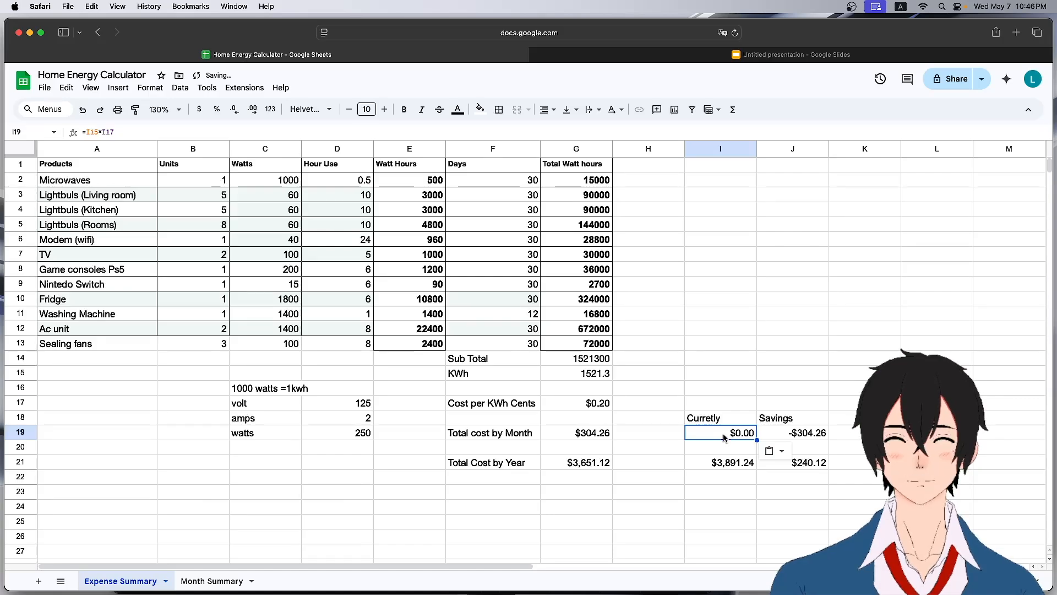
left_click(773, 450)
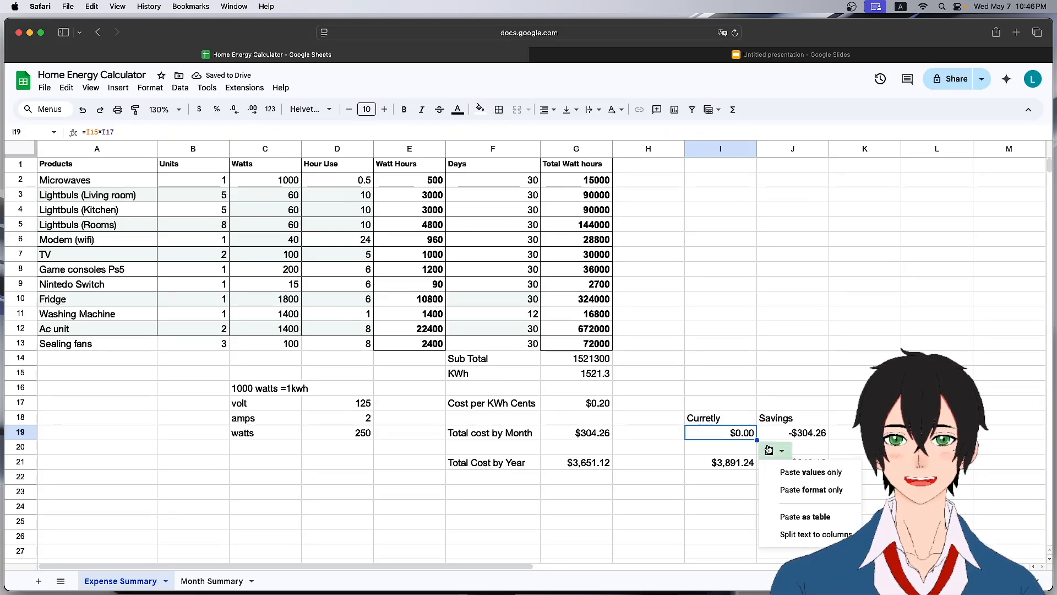
left_click(793, 480)
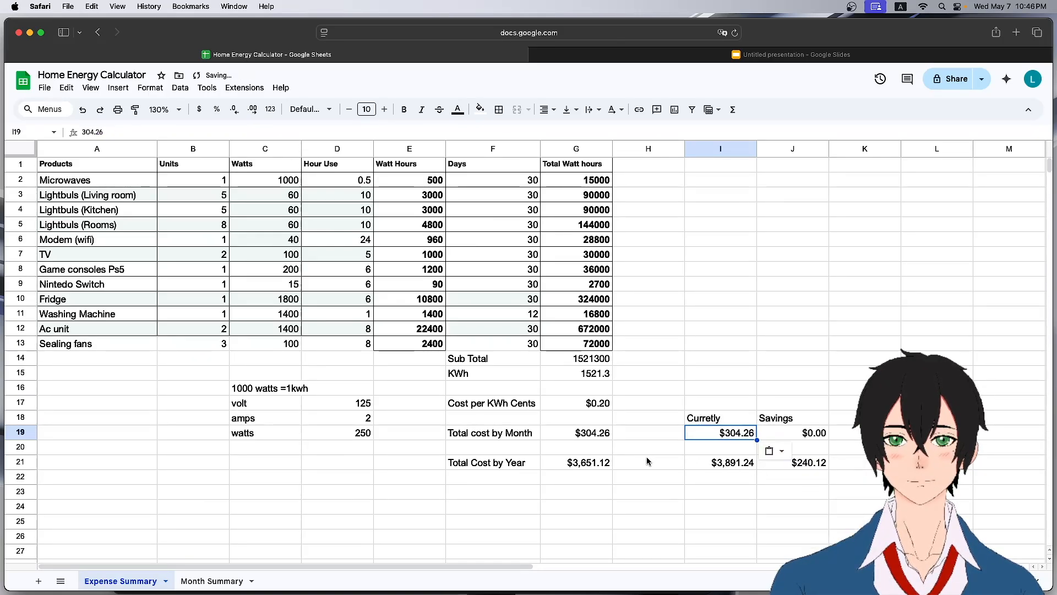
Copy the yearly total cost and paste it as values only into the Currently column's yearly row.
left_click(598, 464)
key("cmd+c")
left_click(728, 466)
key("cmd+v")
left_click(774, 481)
left_click(787, 500)
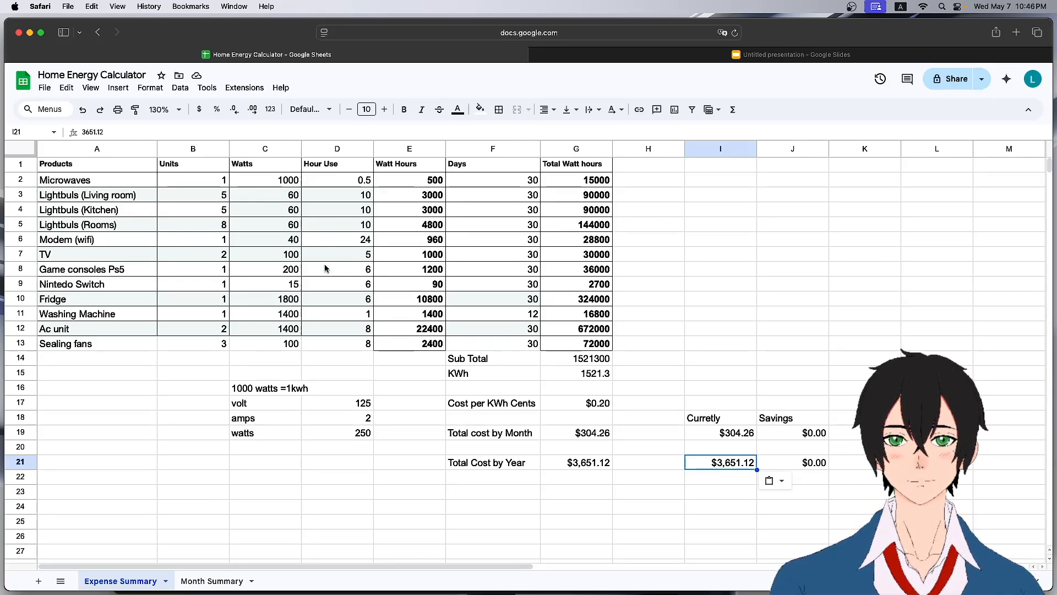
left_click(112, 199)
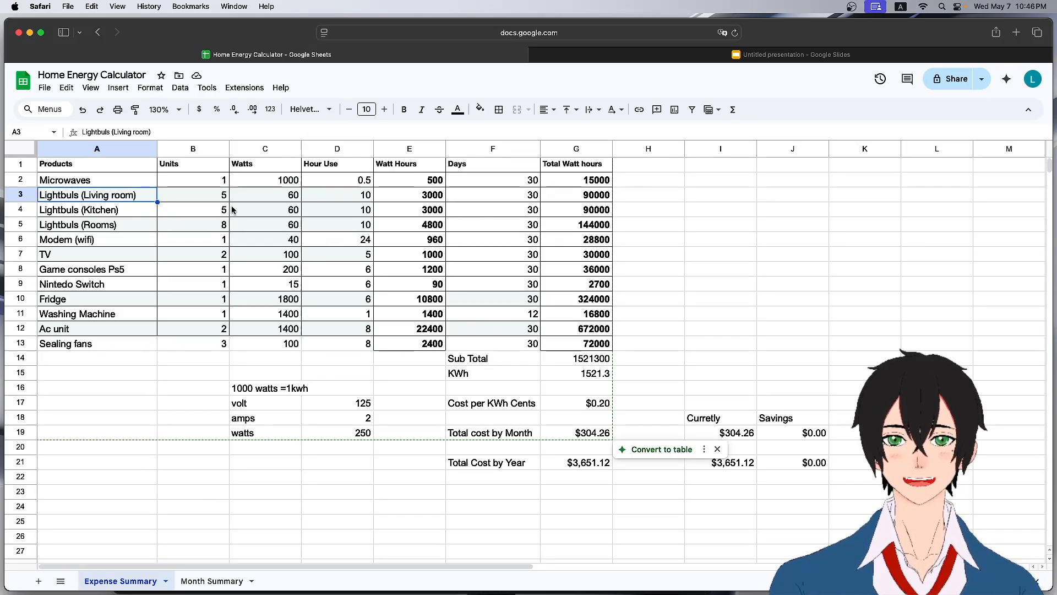
Set the Living room lightbulbs' watts to 10.
left_click(287, 198)
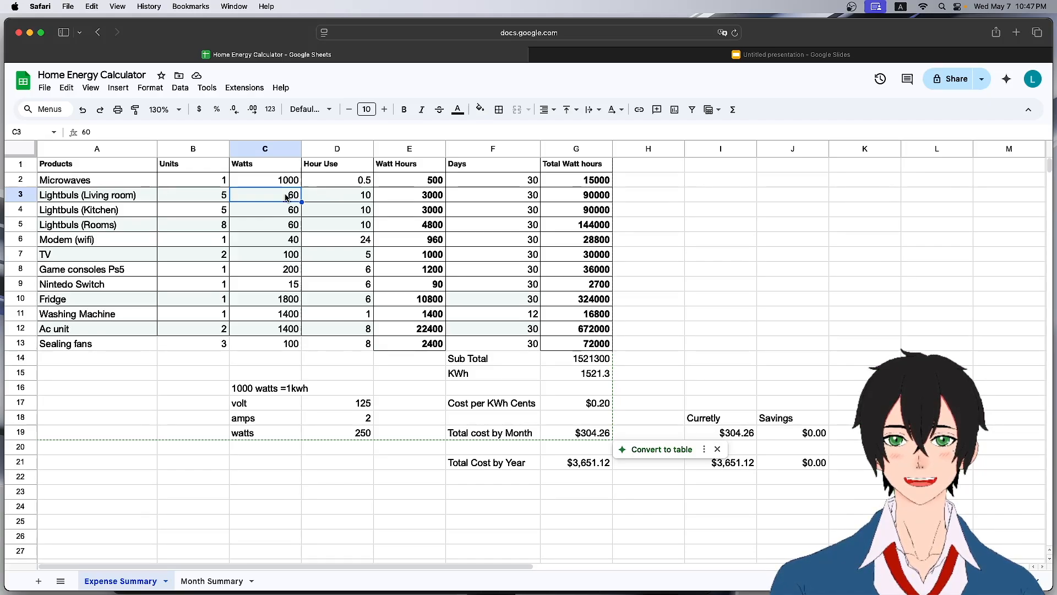
type("10")
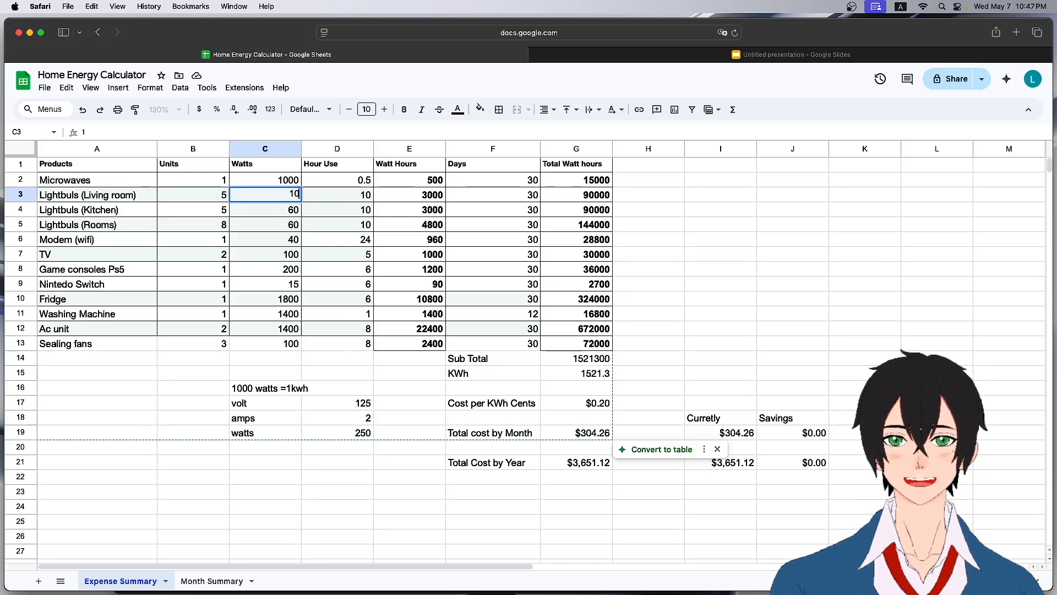
key("Return")
Fill the 10 watts down to the Kitchen and Rooms lightbulb rows.
left_click(296, 199)
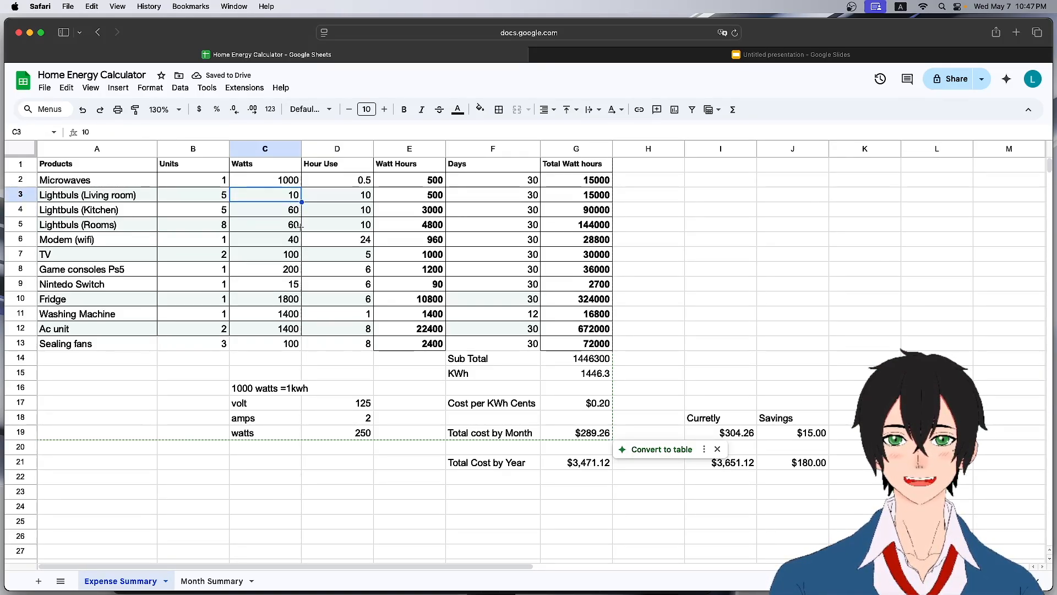
left_click_drag(299, 226, 299, 227)
left_click(124, 198)
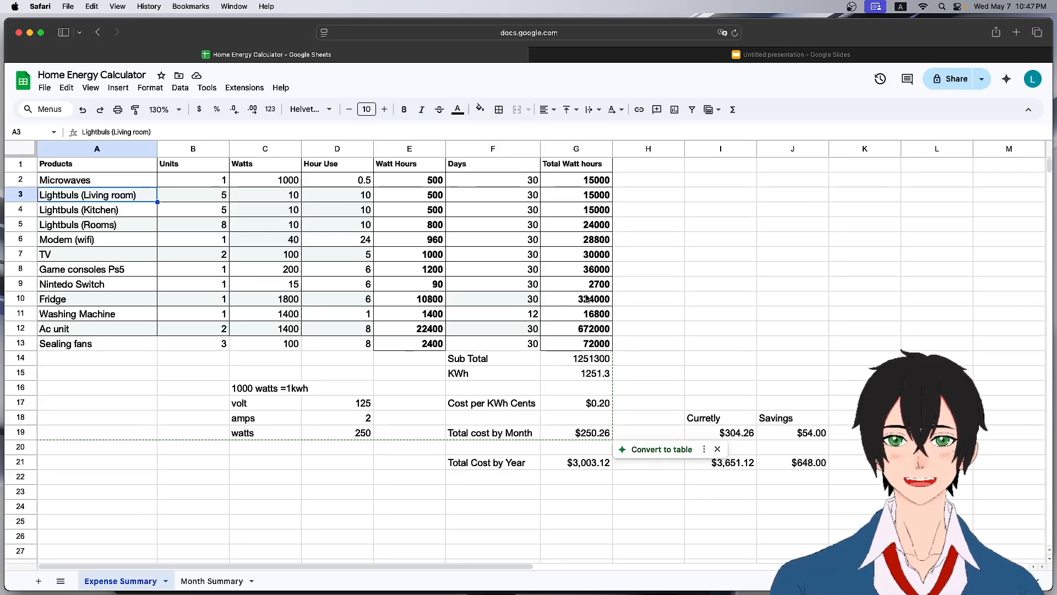
Set the hour use of all three lightbulb rows to 5.
left_click(286, 199)
left_click_drag(286, 207, 287, 231)
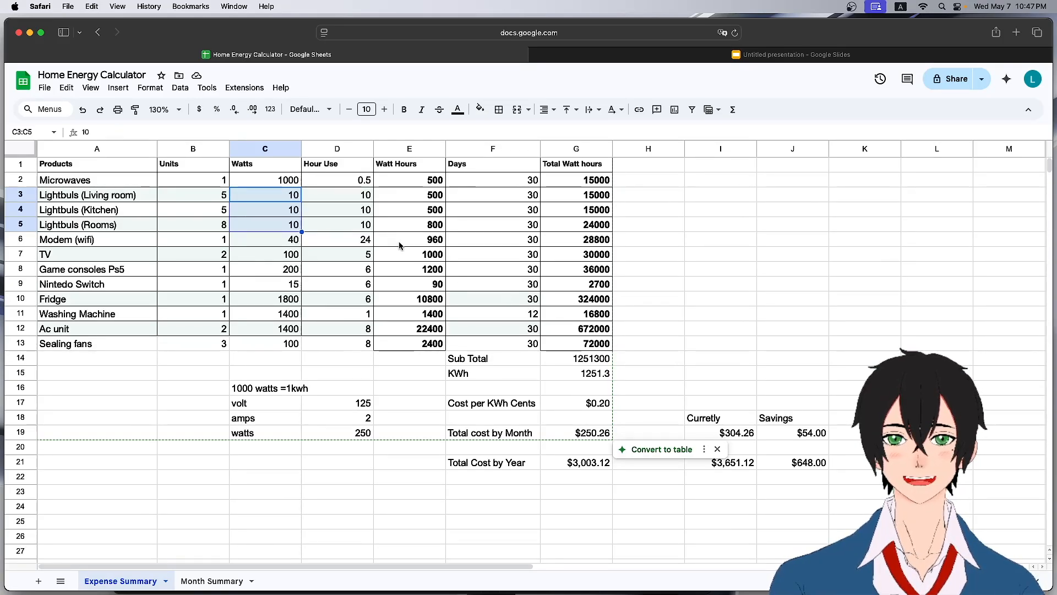
left_click(341, 205)
left_click(354, 196)
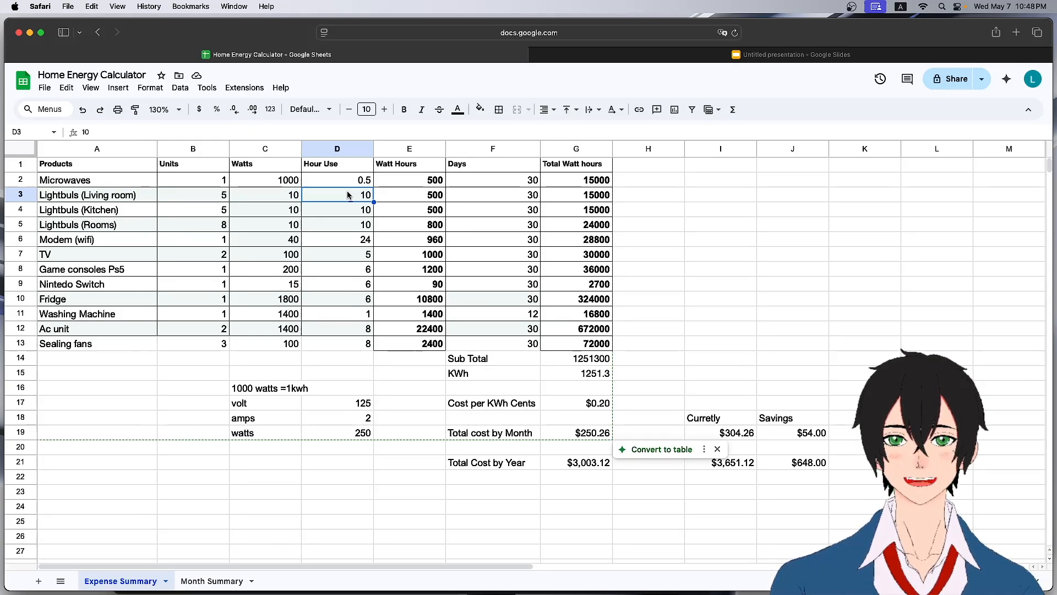
type("5")
key("Return")
type("5")
key("Return")
type("5")
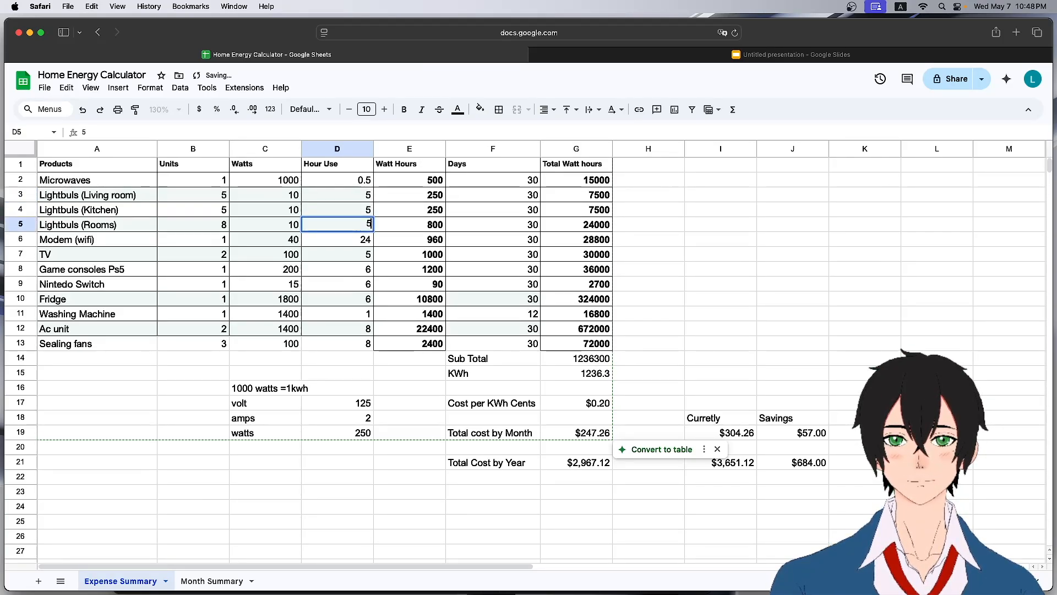
Reduce the TV's hour use to 3.
left_click(403, 205)
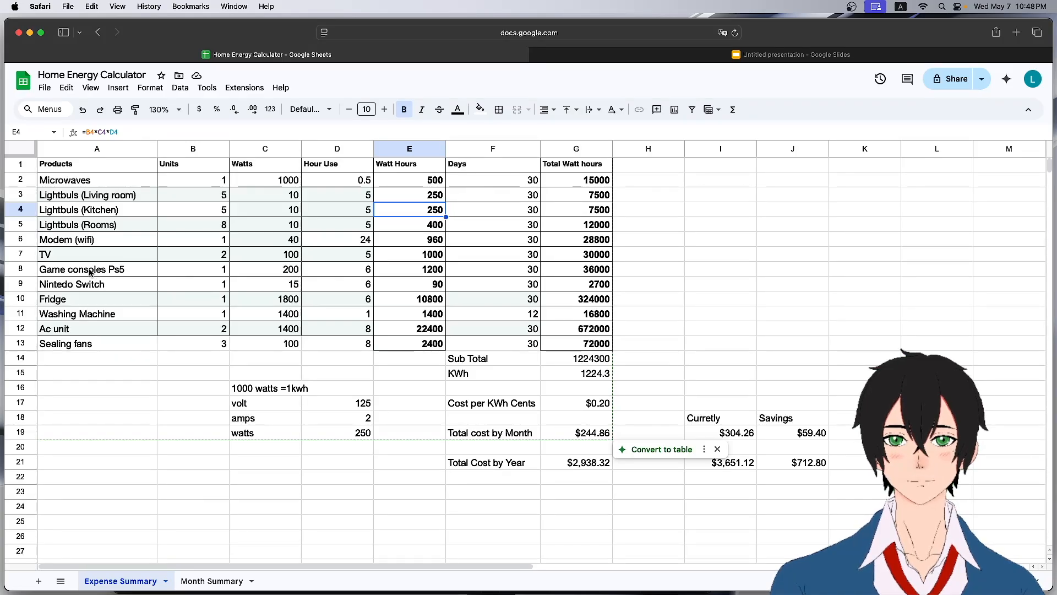
left_click(80, 255)
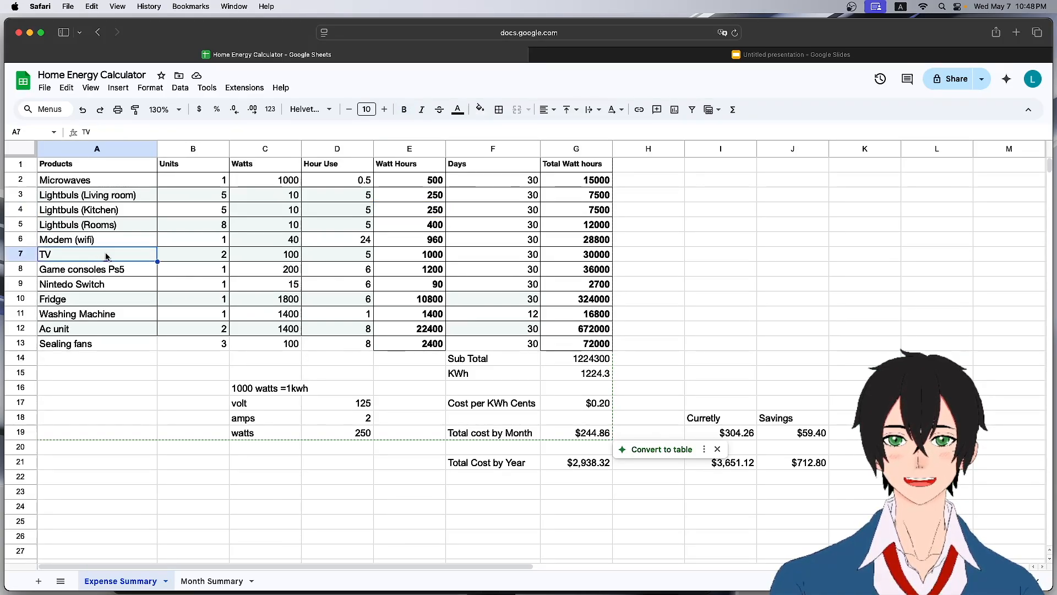
left_click(361, 255)
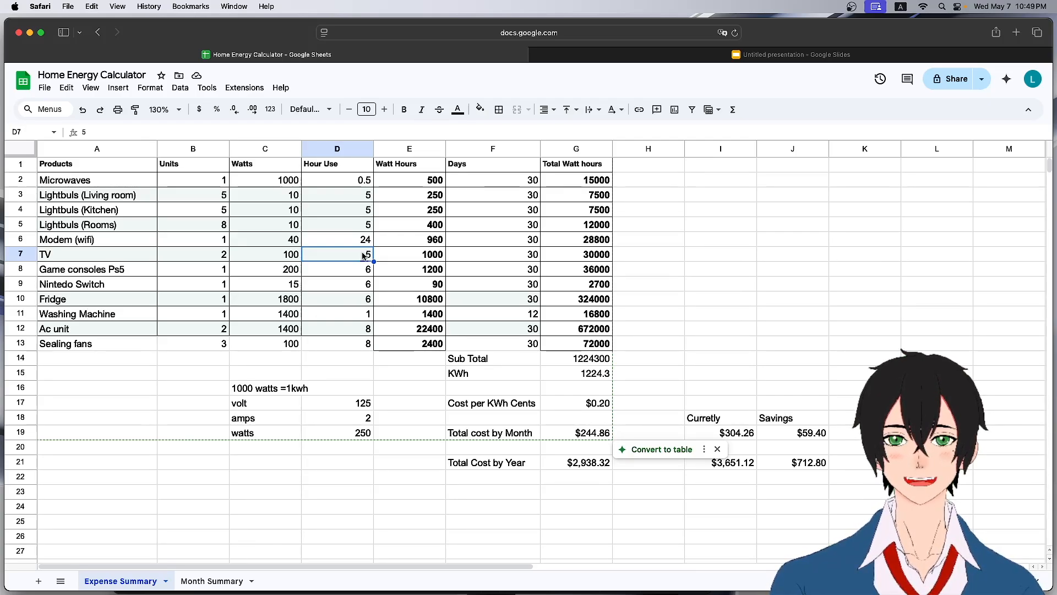
type("3")
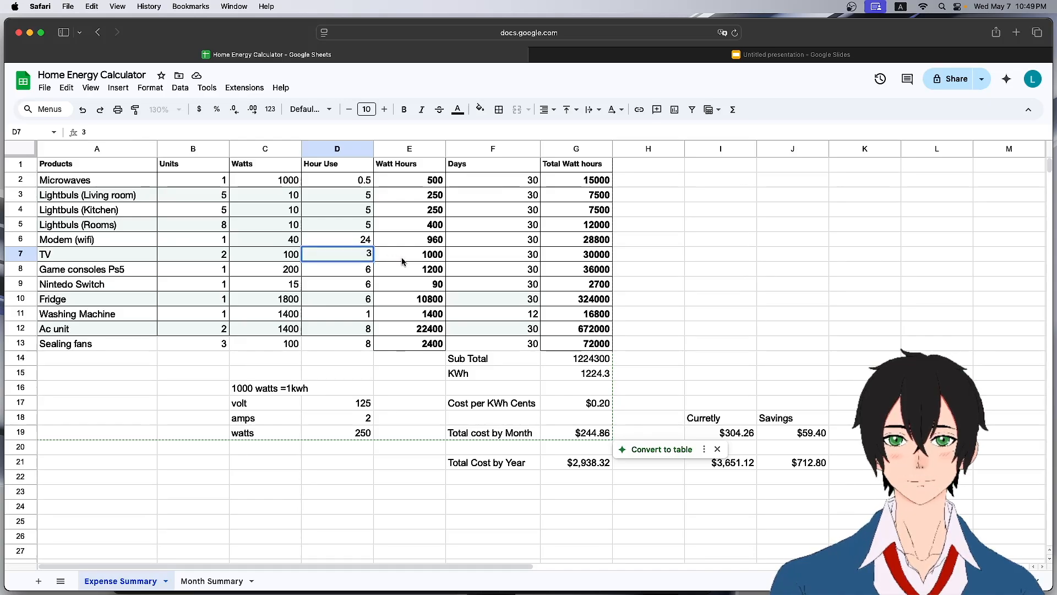
left_click(400, 270)
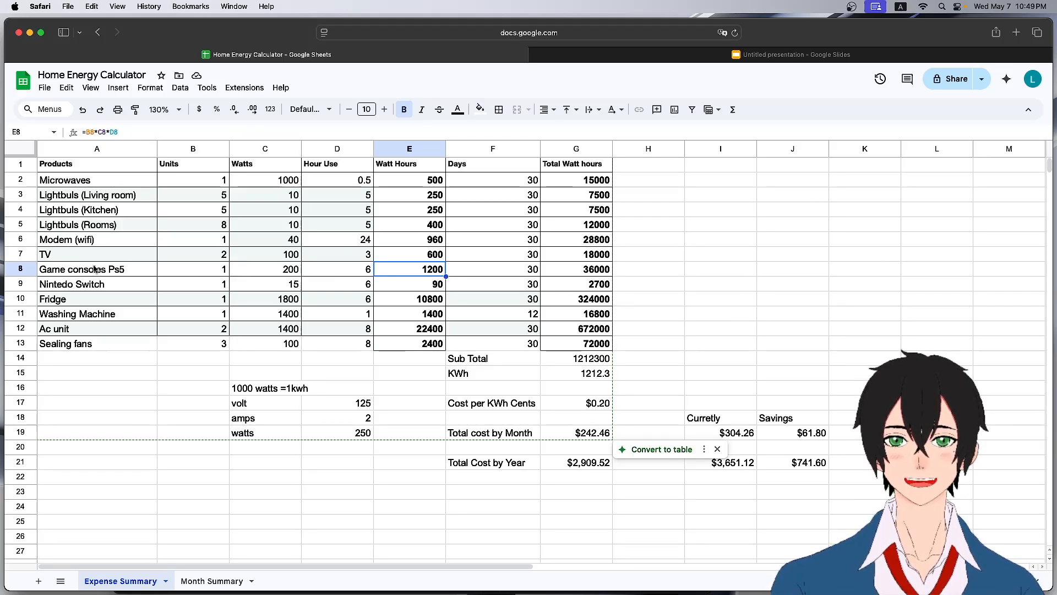
Set the game consoles' hour use to 4.
left_click(355, 275)
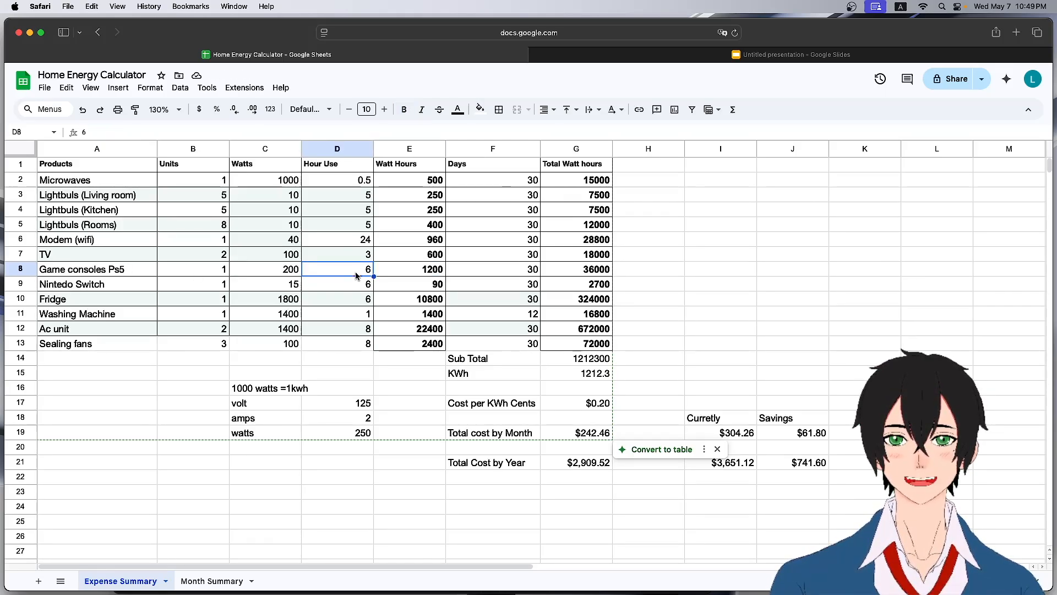
type("4")
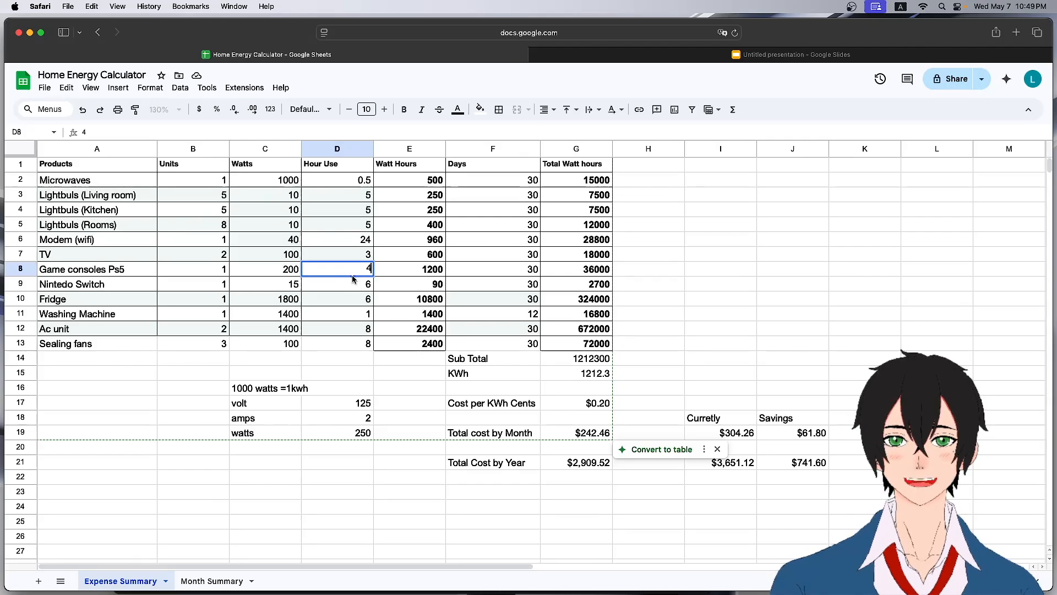
left_click(351, 286)
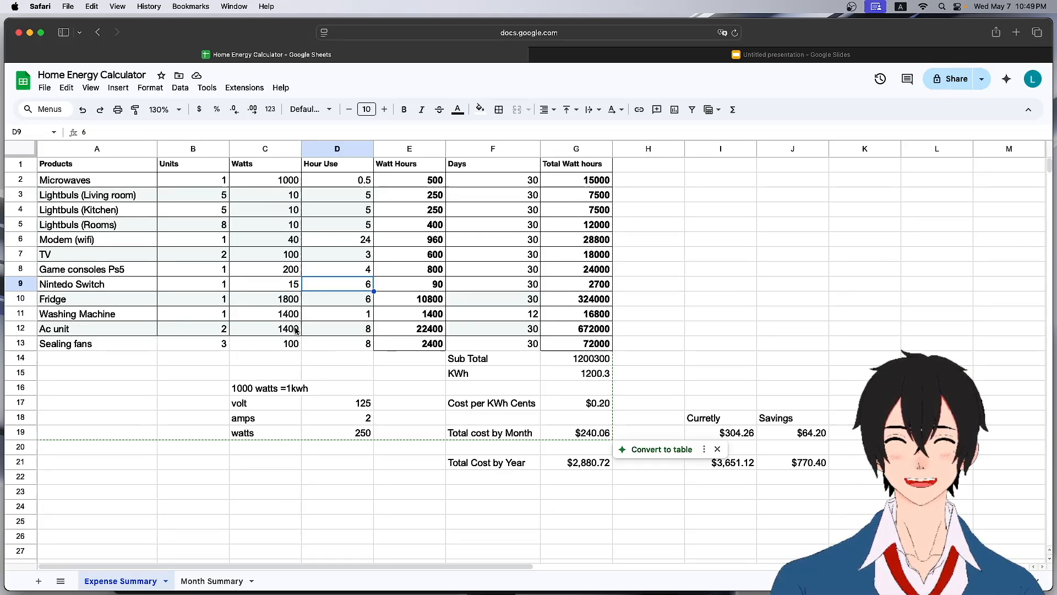
Change the AC unit's watts to 700.
left_click(358, 329)
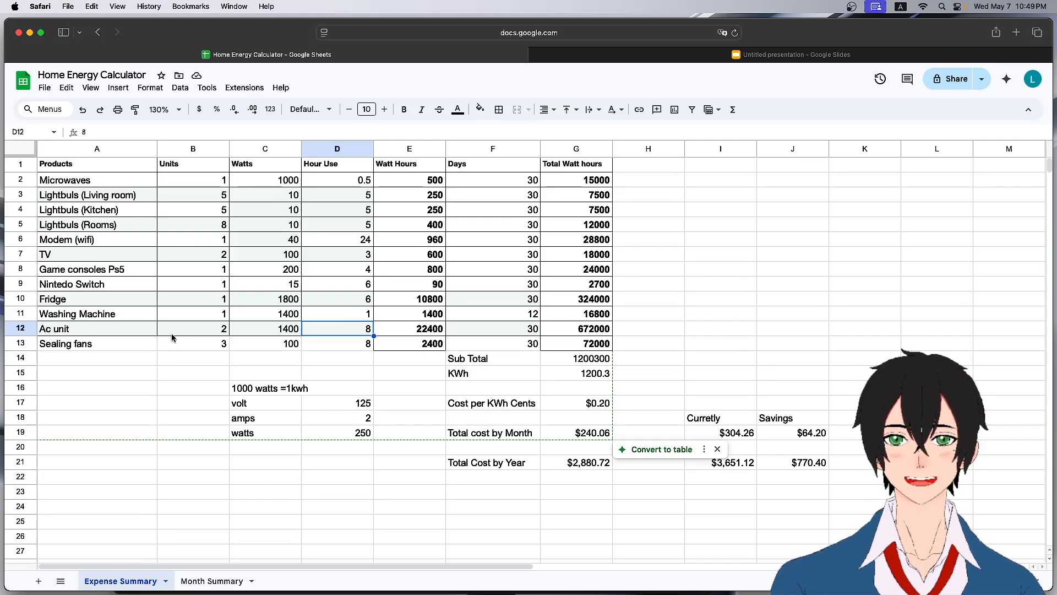
left_click(282, 329)
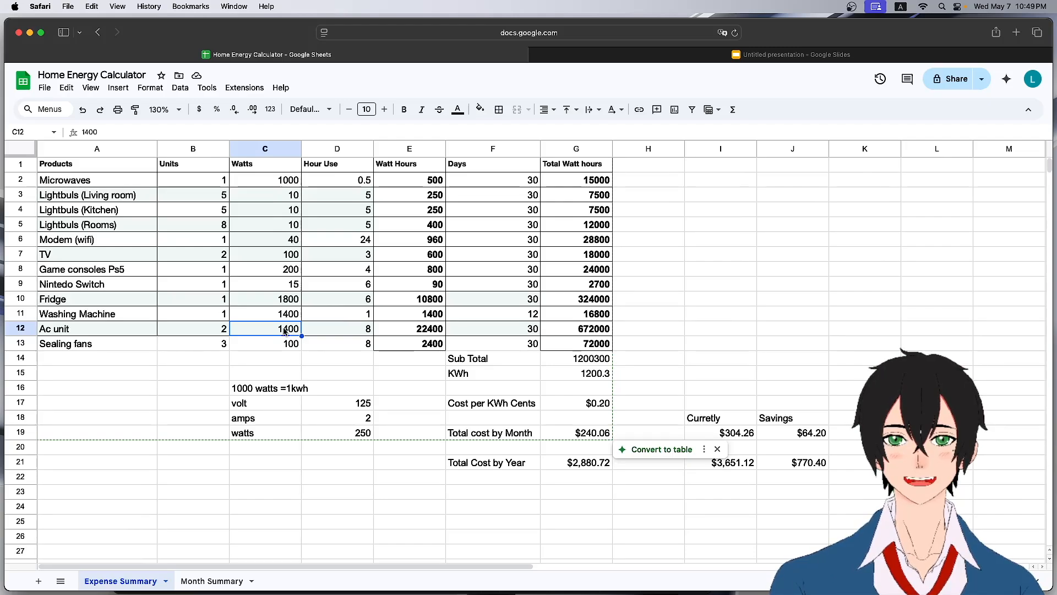
type("700")
left_click(352, 344)
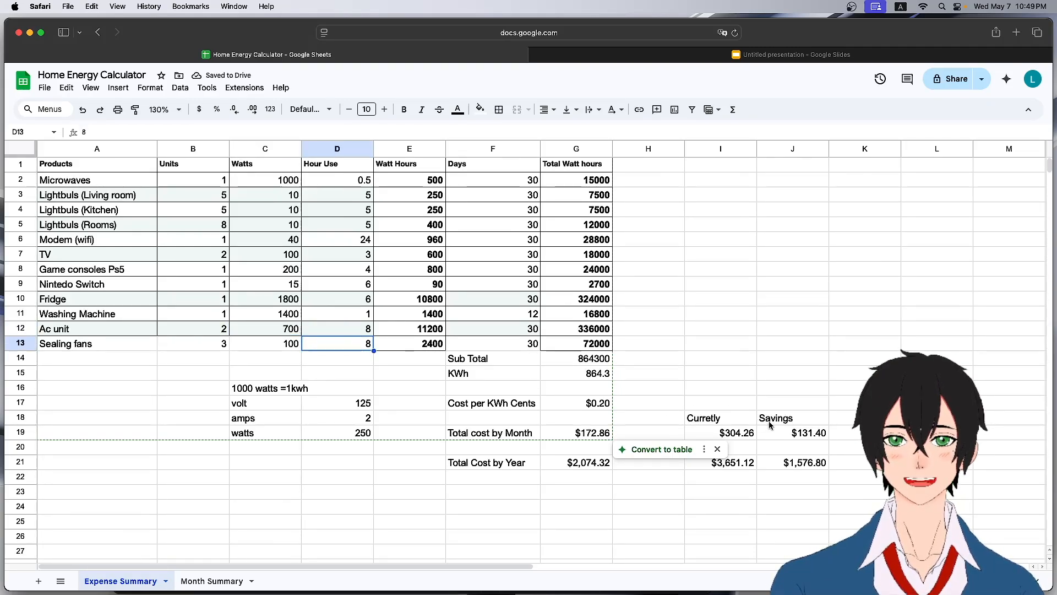
Review the monthly savings and the amps and watts cells below the table.
left_click(802, 435)
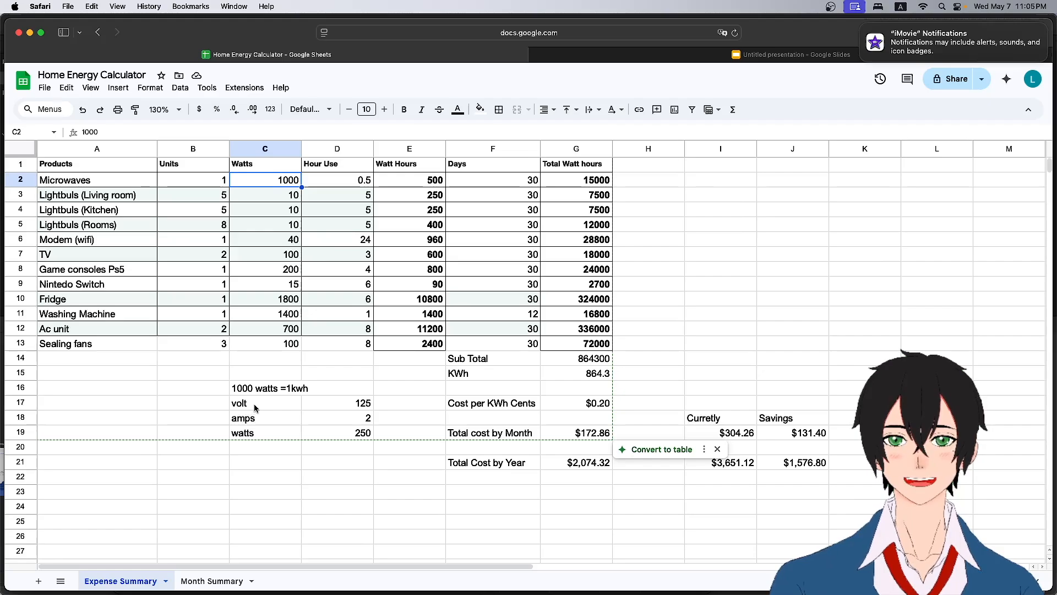
left_click(326, 422)
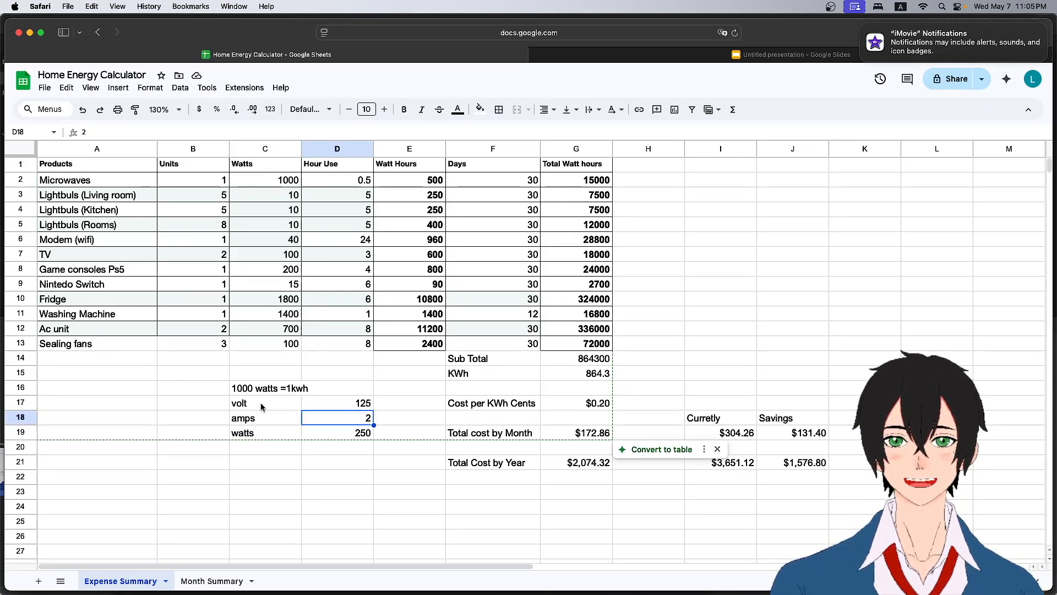
left_click(356, 433)
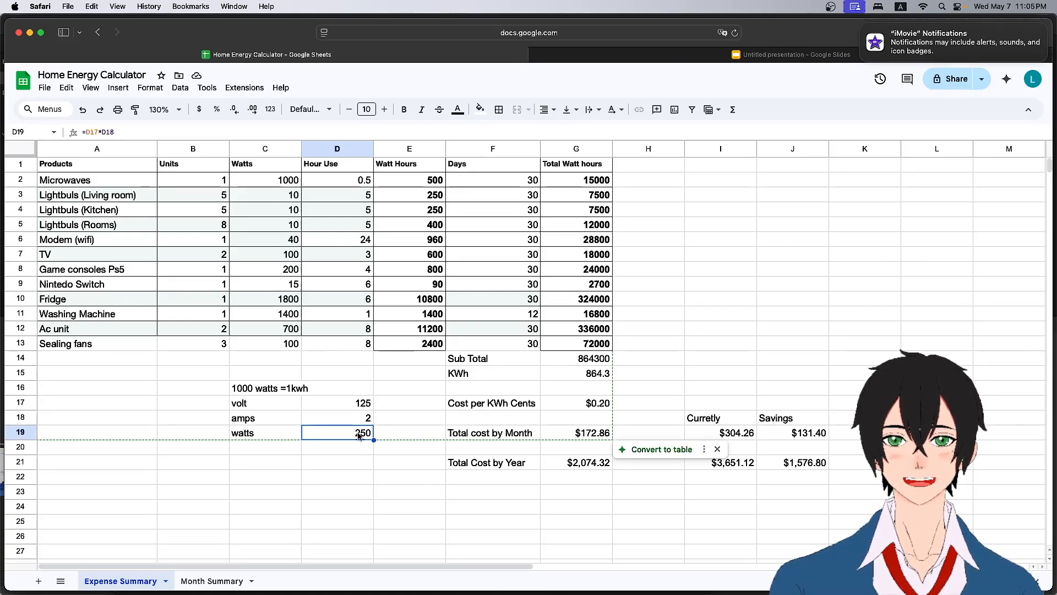